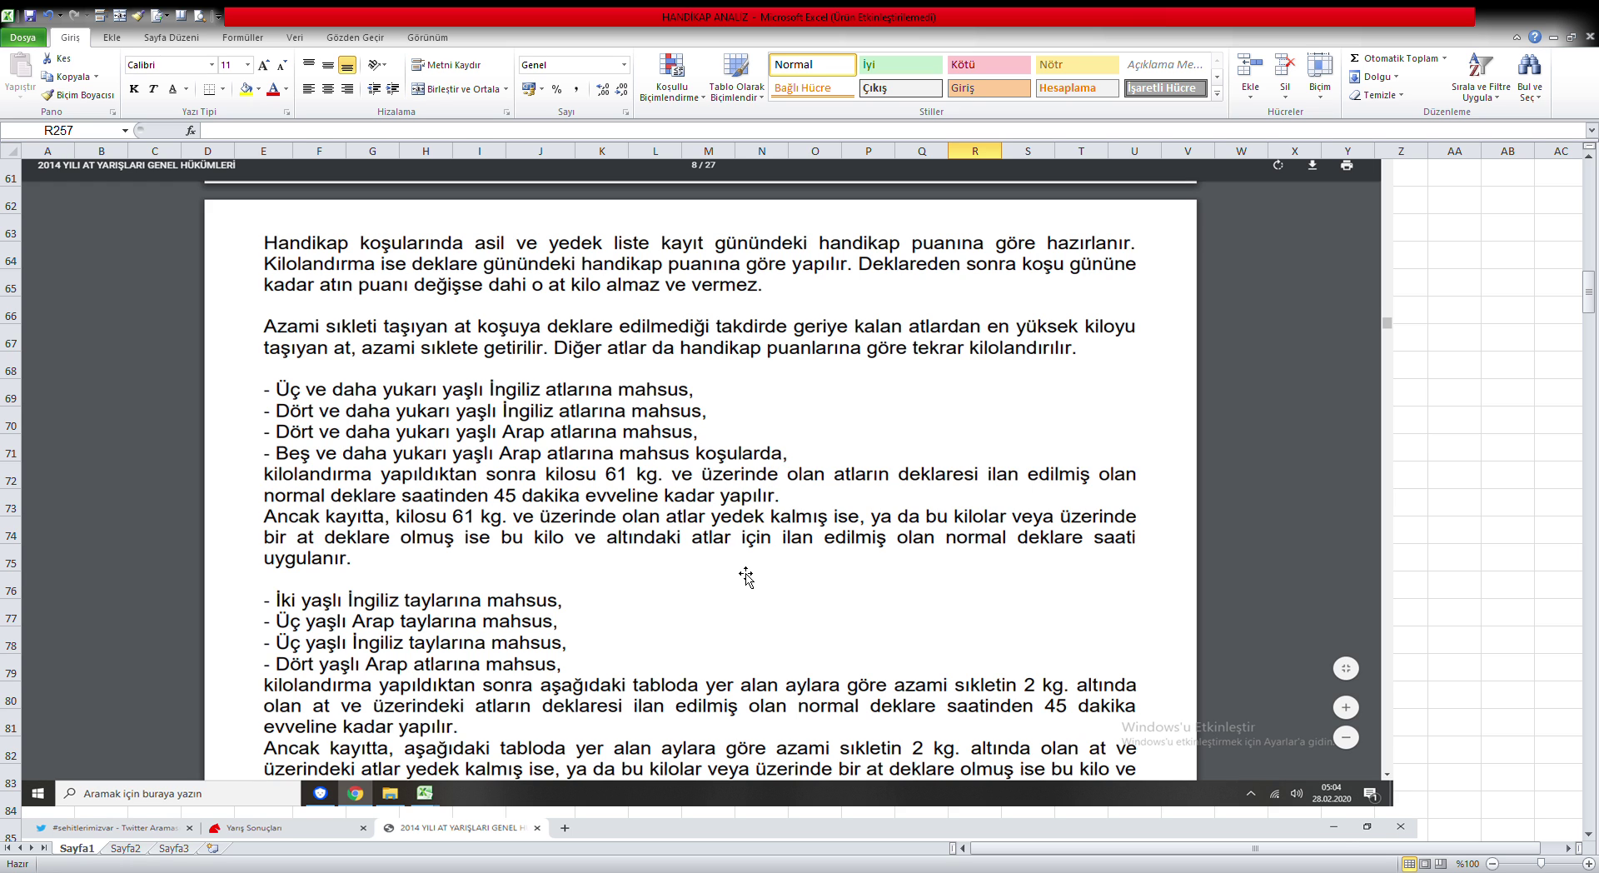
Step: Read through the 2020 race rules on handicap weights, the entry condition tables for each city group and the handicap point ranges
{"action": "scroll", "coordinate": [746, 575], "scroll_direction": "down", "scroll_amount": 8}
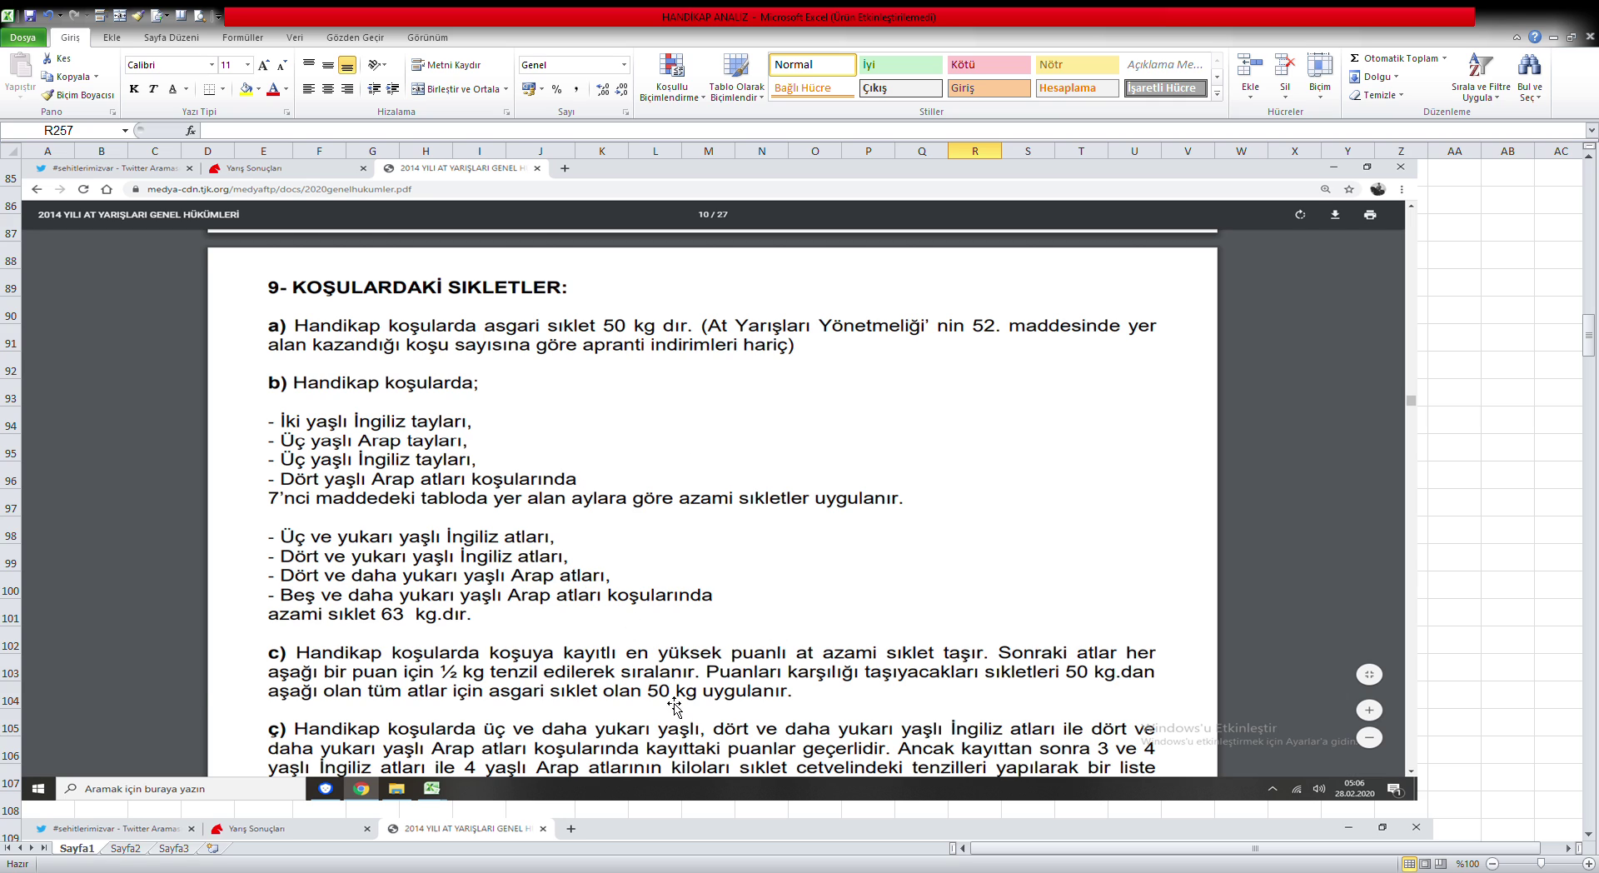
{"action": "scroll", "coordinate": [829, 646], "scroll_direction": "down", "scroll_amount": 1}
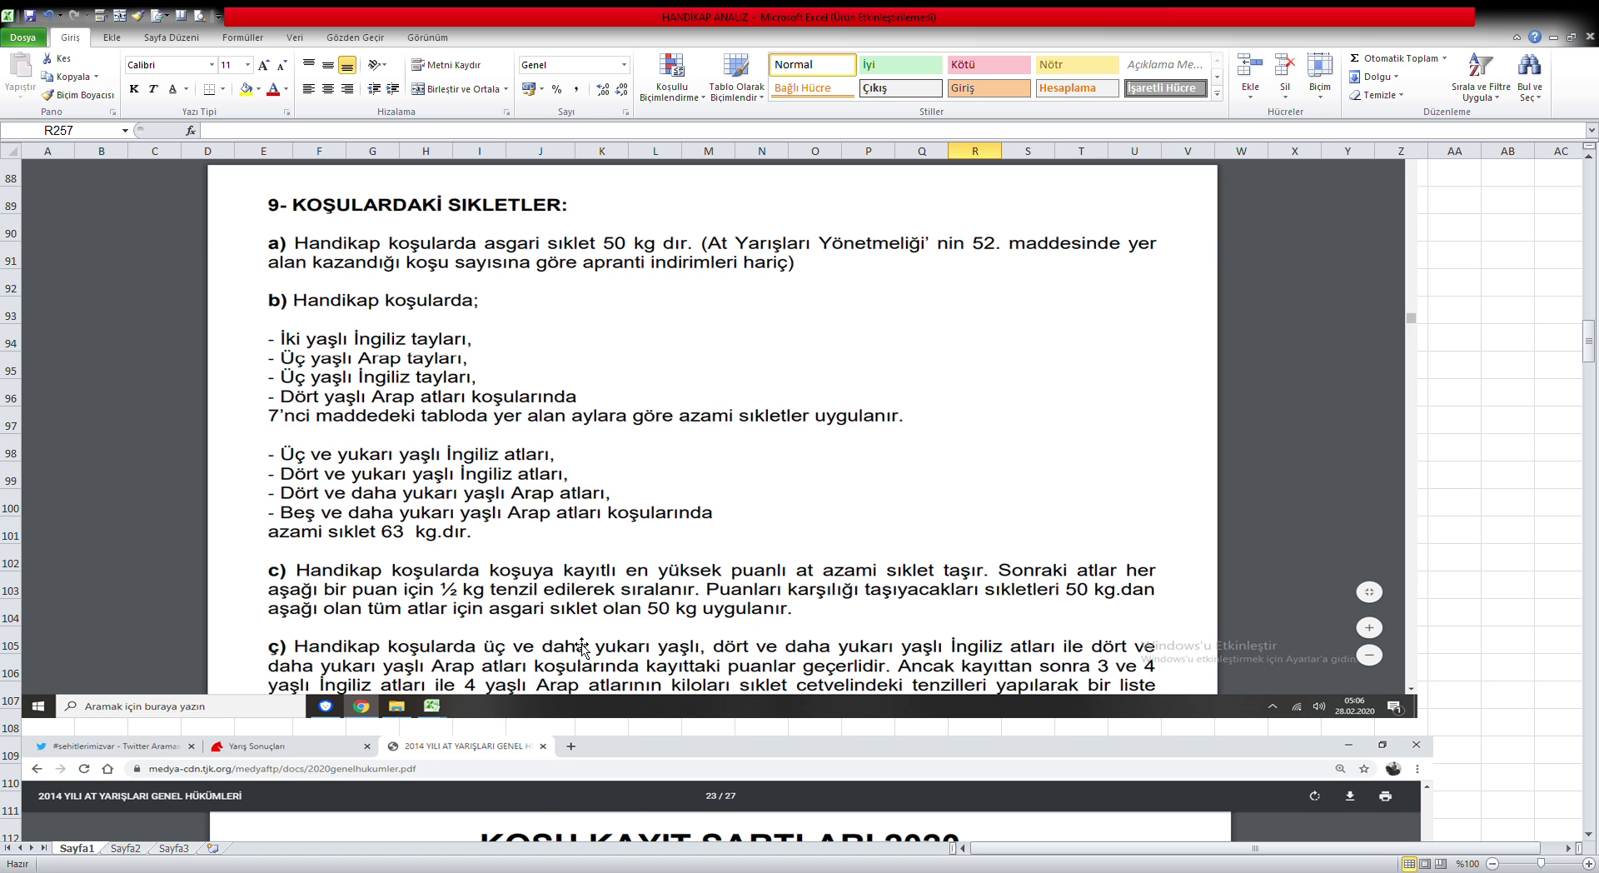
{"action": "scroll", "coordinate": [583, 648], "scroll_direction": "down", "scroll_amount": 7}
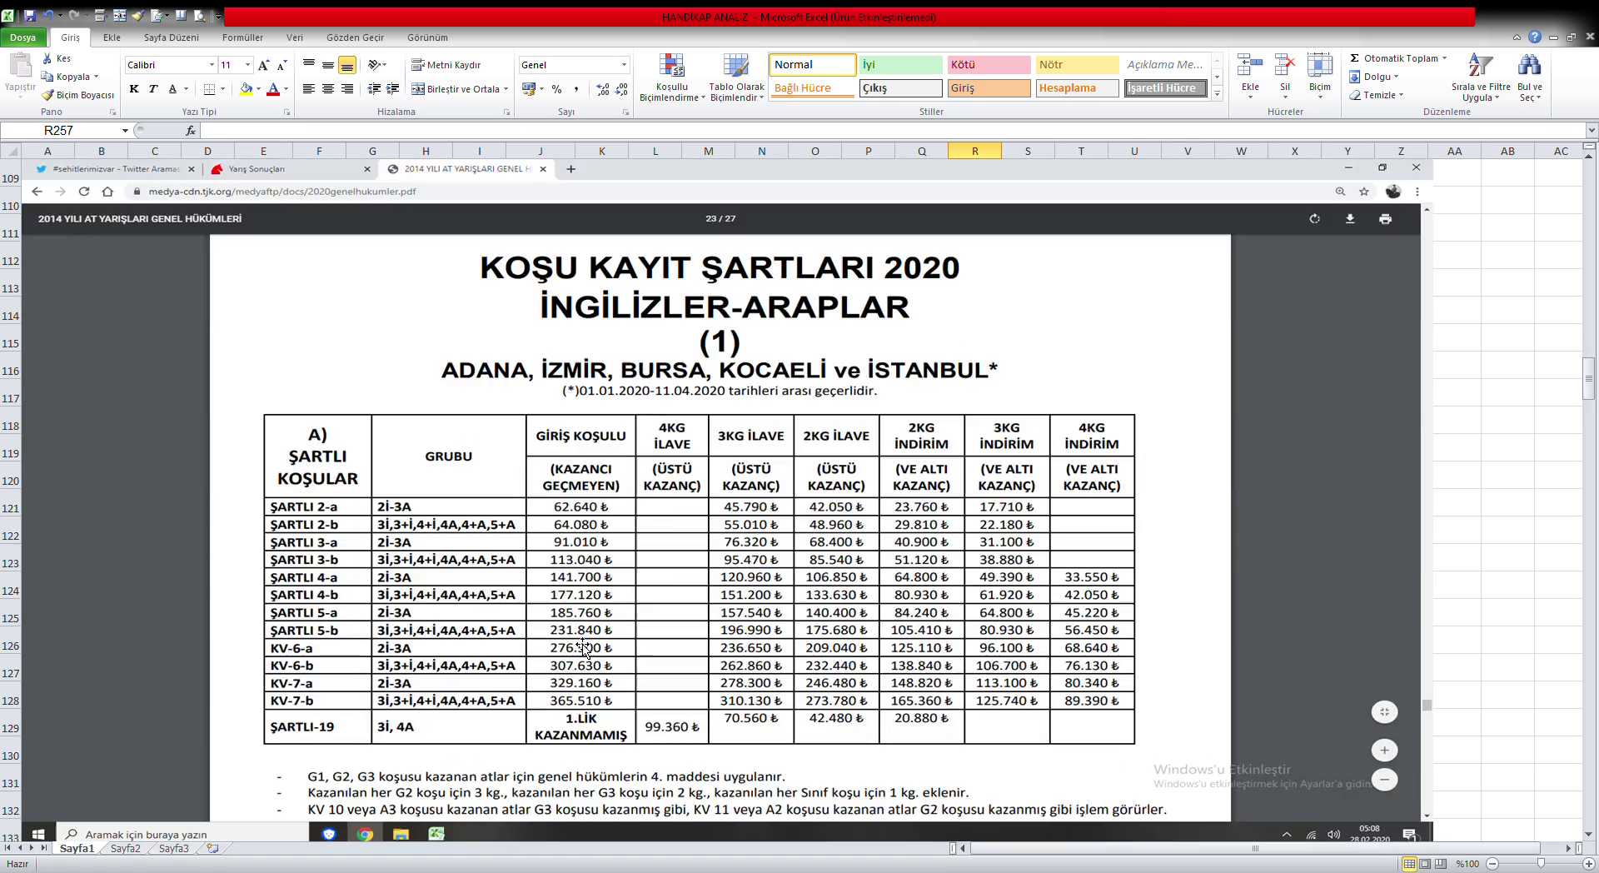
{"action": "scroll", "coordinate": [582, 648], "scroll_direction": "down", "scroll_amount": 1}
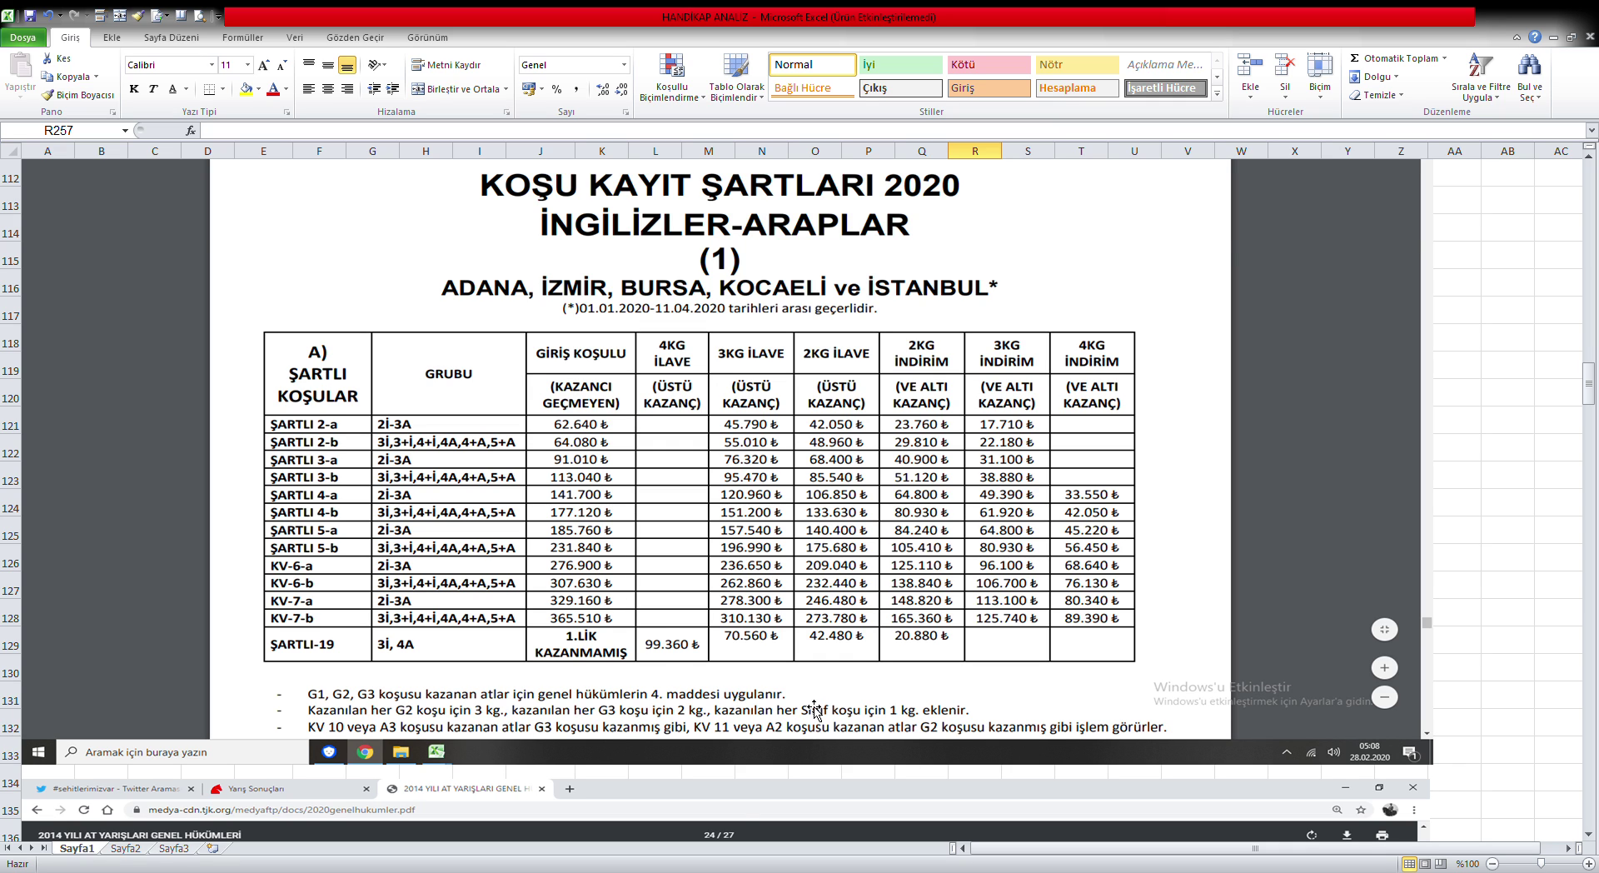
{"action": "scroll", "coordinate": [815, 708], "scroll_direction": "down", "scroll_amount": 8}
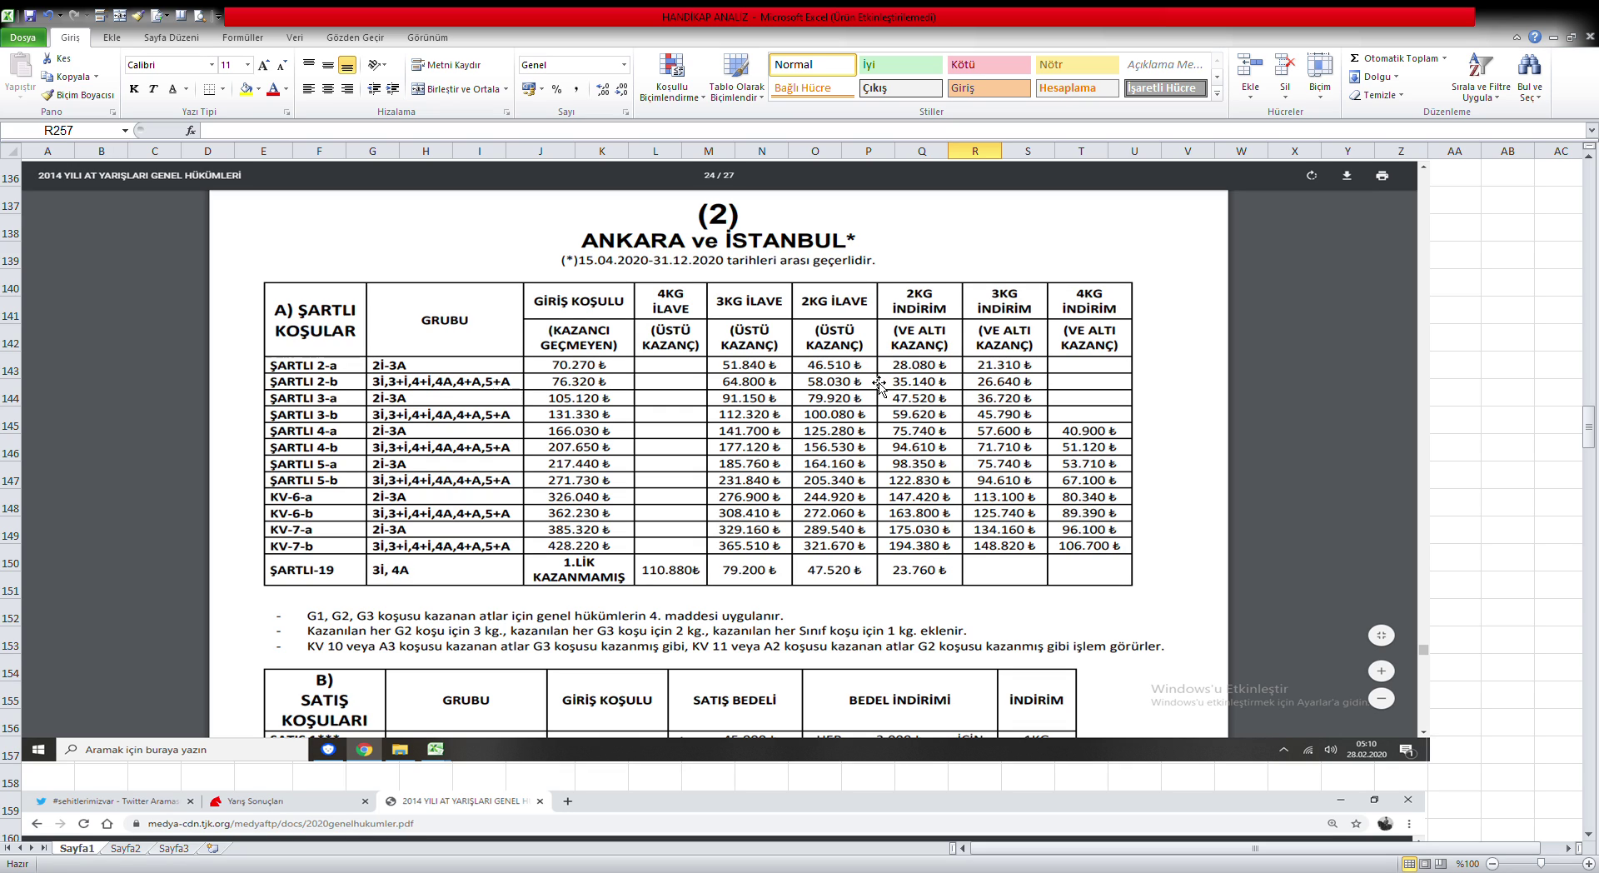
{"action": "scroll", "coordinate": [879, 383], "scroll_direction": "down", "scroll_amount": 7}
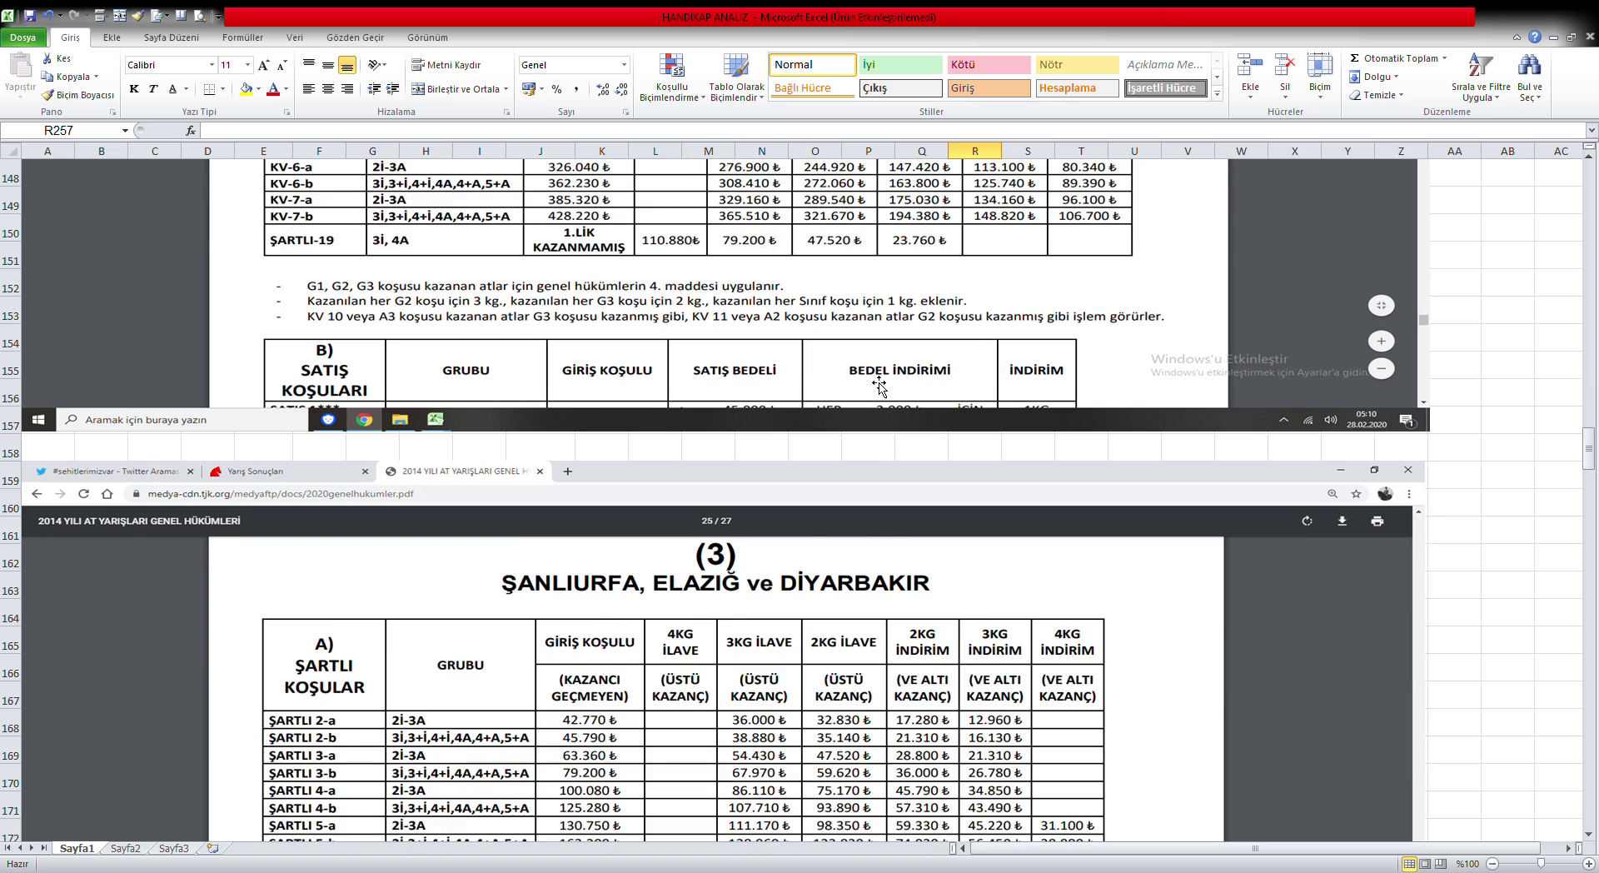
{"action": "scroll", "coordinate": [879, 383], "scroll_direction": "down", "scroll_amount": 1}
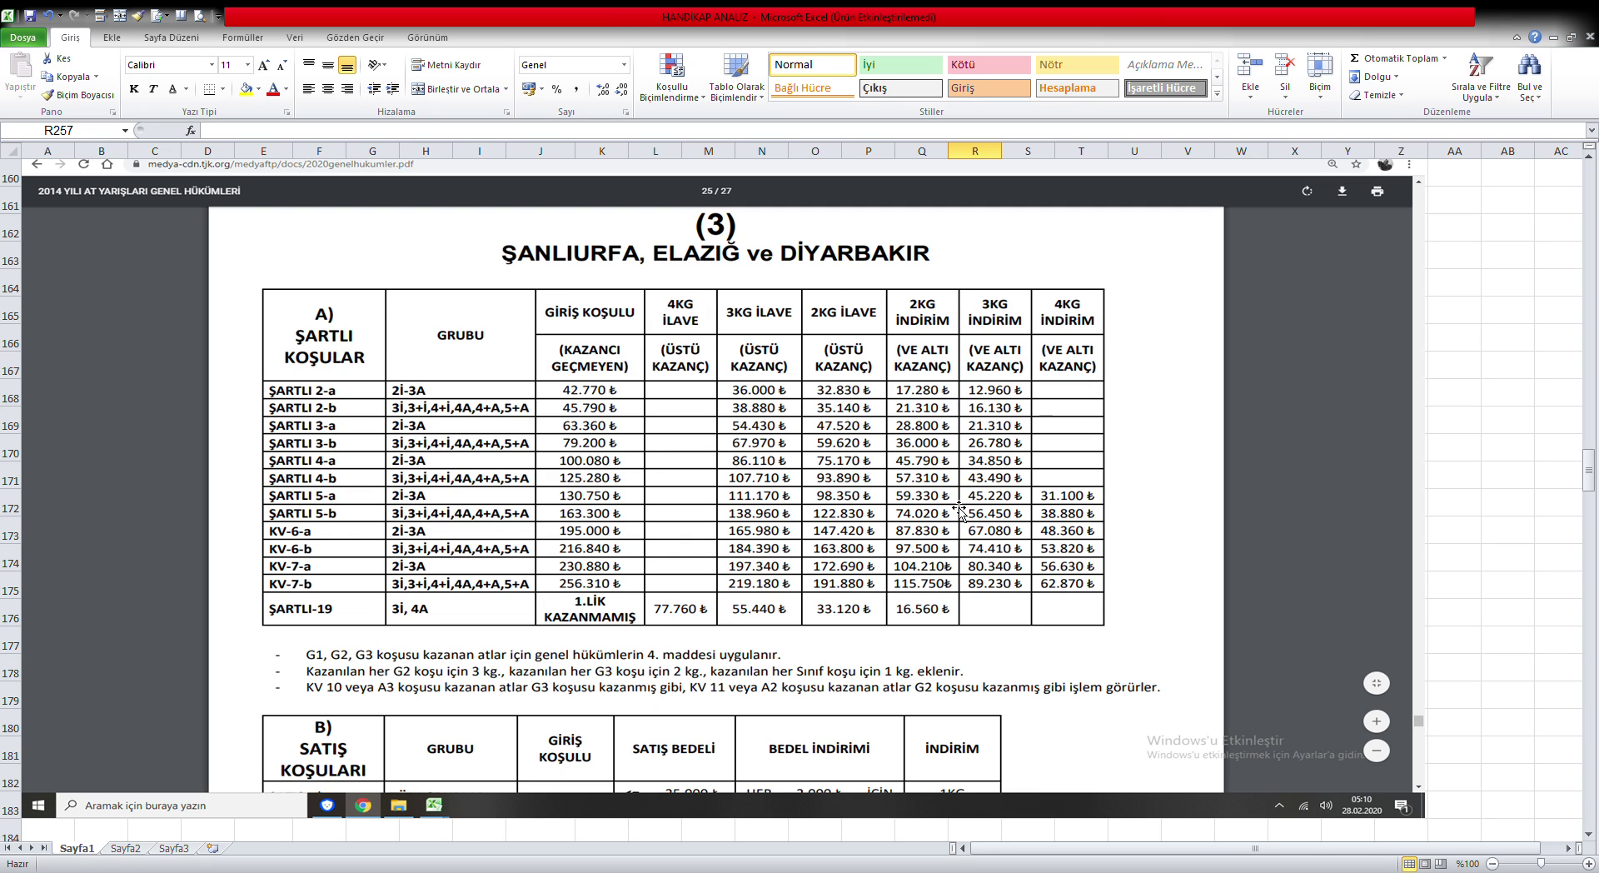
{"action": "scroll", "coordinate": [959, 509], "scroll_direction": "down", "scroll_amount": 5}
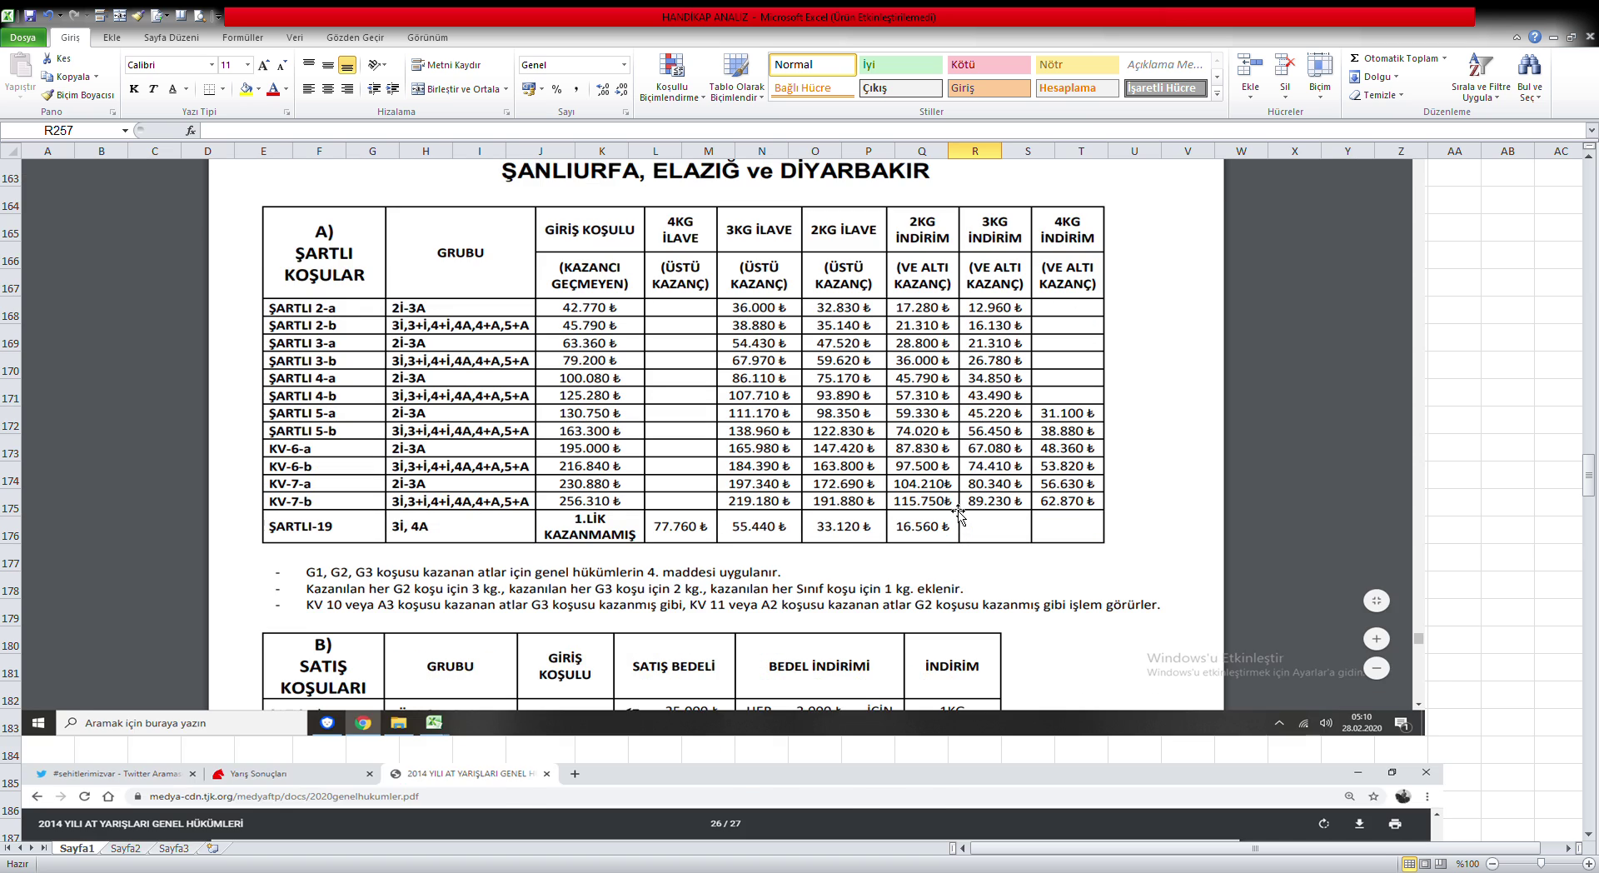
{"action": "scroll", "coordinate": [958, 518], "scroll_direction": "down", "scroll_amount": 4}
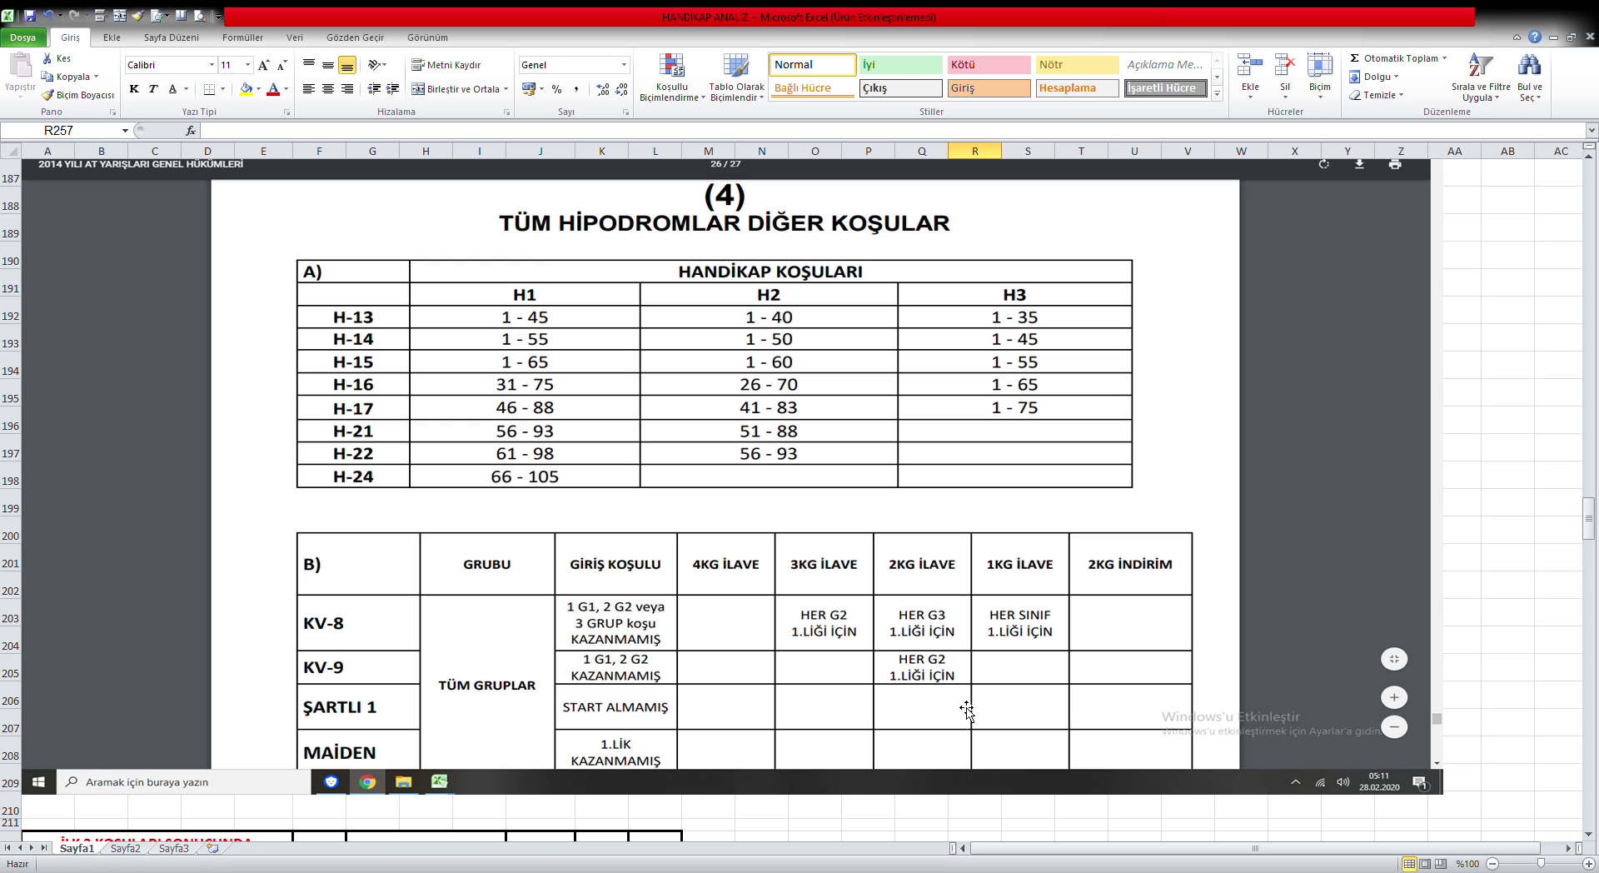
Step: Review the five example horses' tables from their first three races through the Ş.5 registration and declaration tables
{"action": "scroll", "coordinate": [966, 708], "scroll_direction": "down", "scroll_amount": 4}
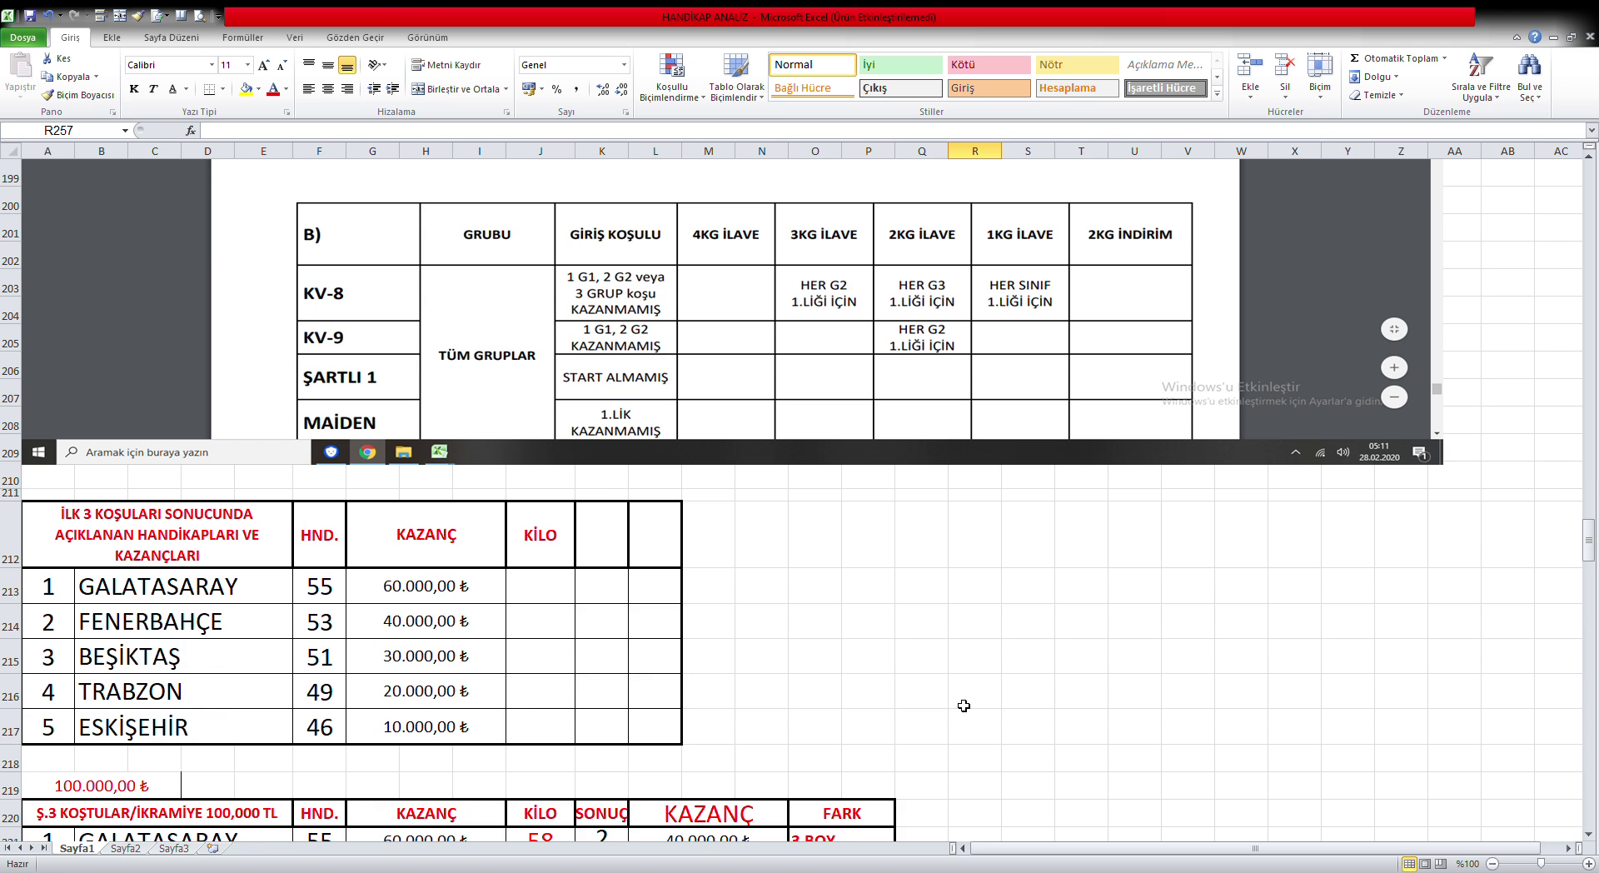
{"action": "scroll", "coordinate": [964, 706], "scroll_direction": "down", "scroll_amount": 4}
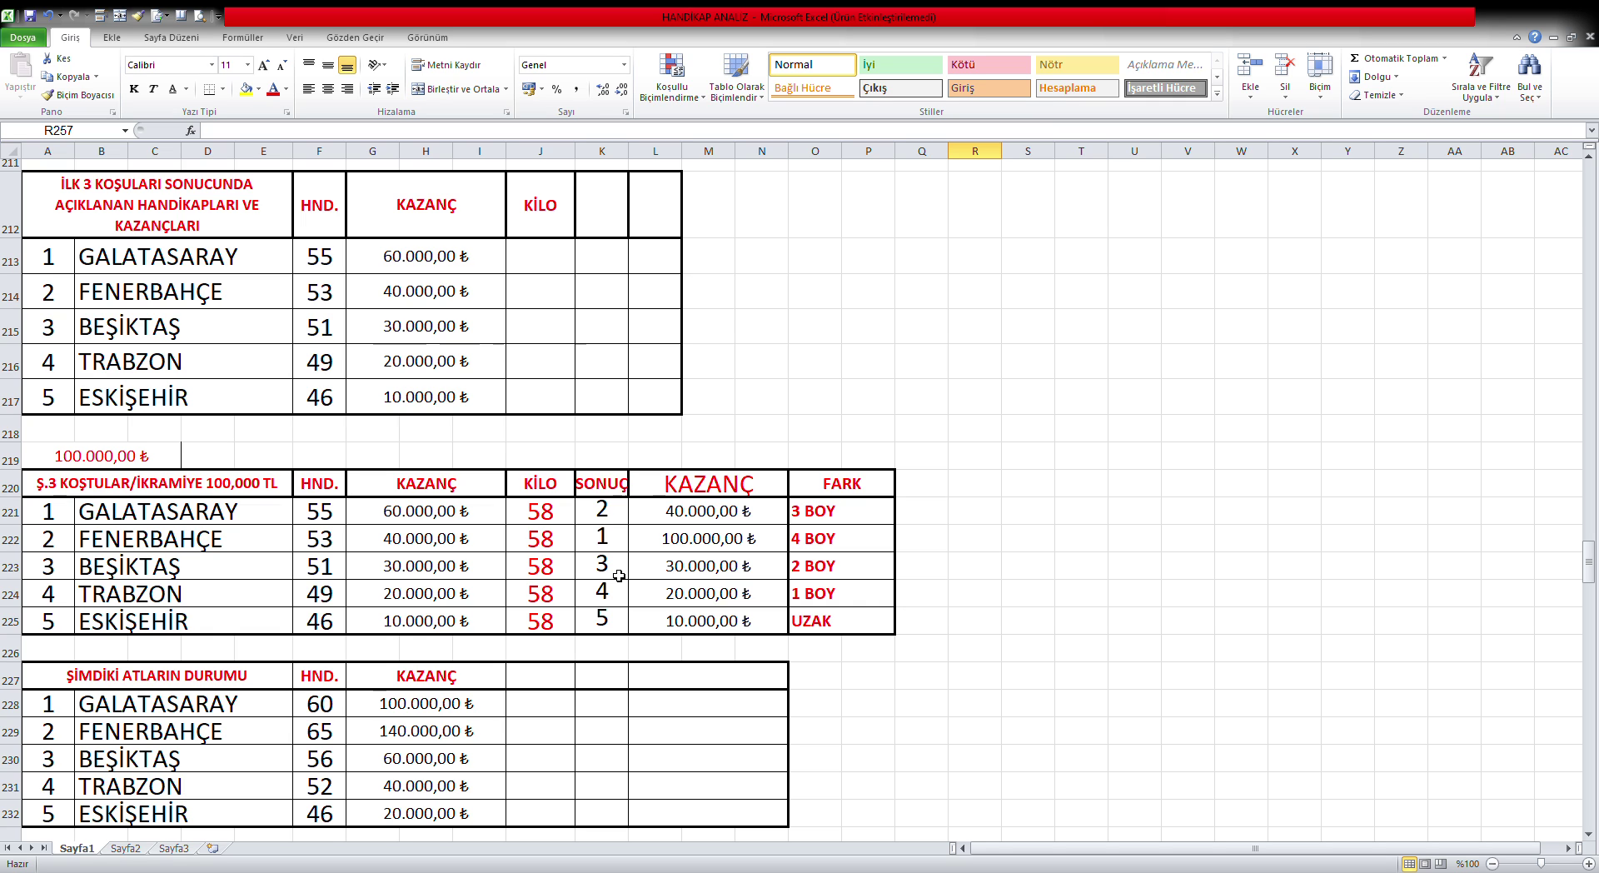
{"action": "scroll", "coordinate": [619, 576], "scroll_direction": "down", "scroll_amount": 2}
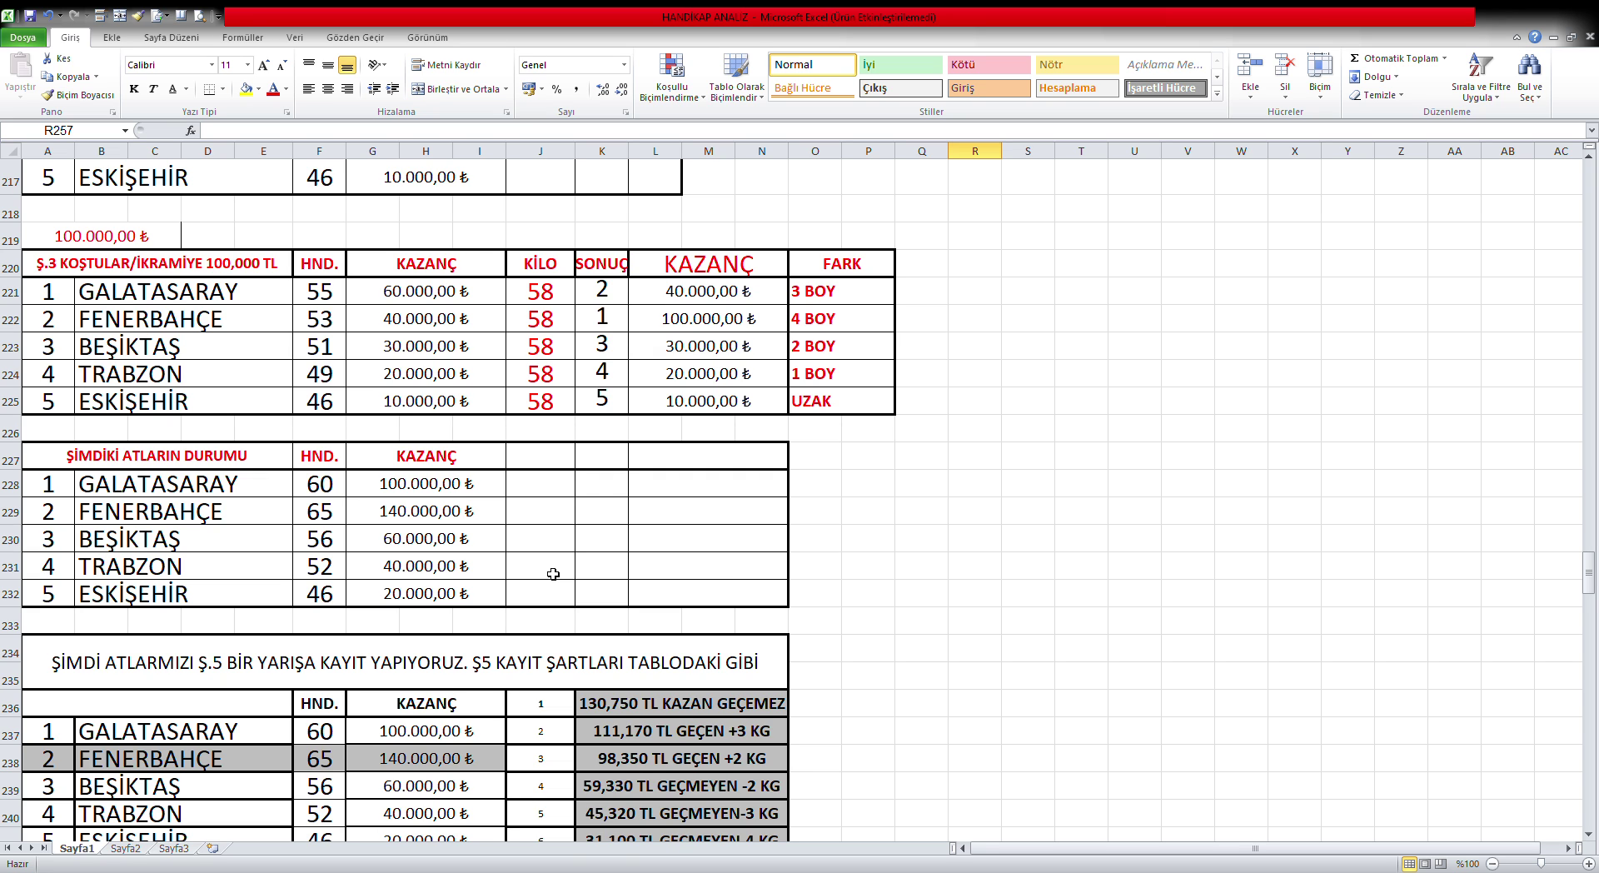
{"action": "scroll", "coordinate": [553, 574], "scroll_direction": "down", "scroll_amount": 1}
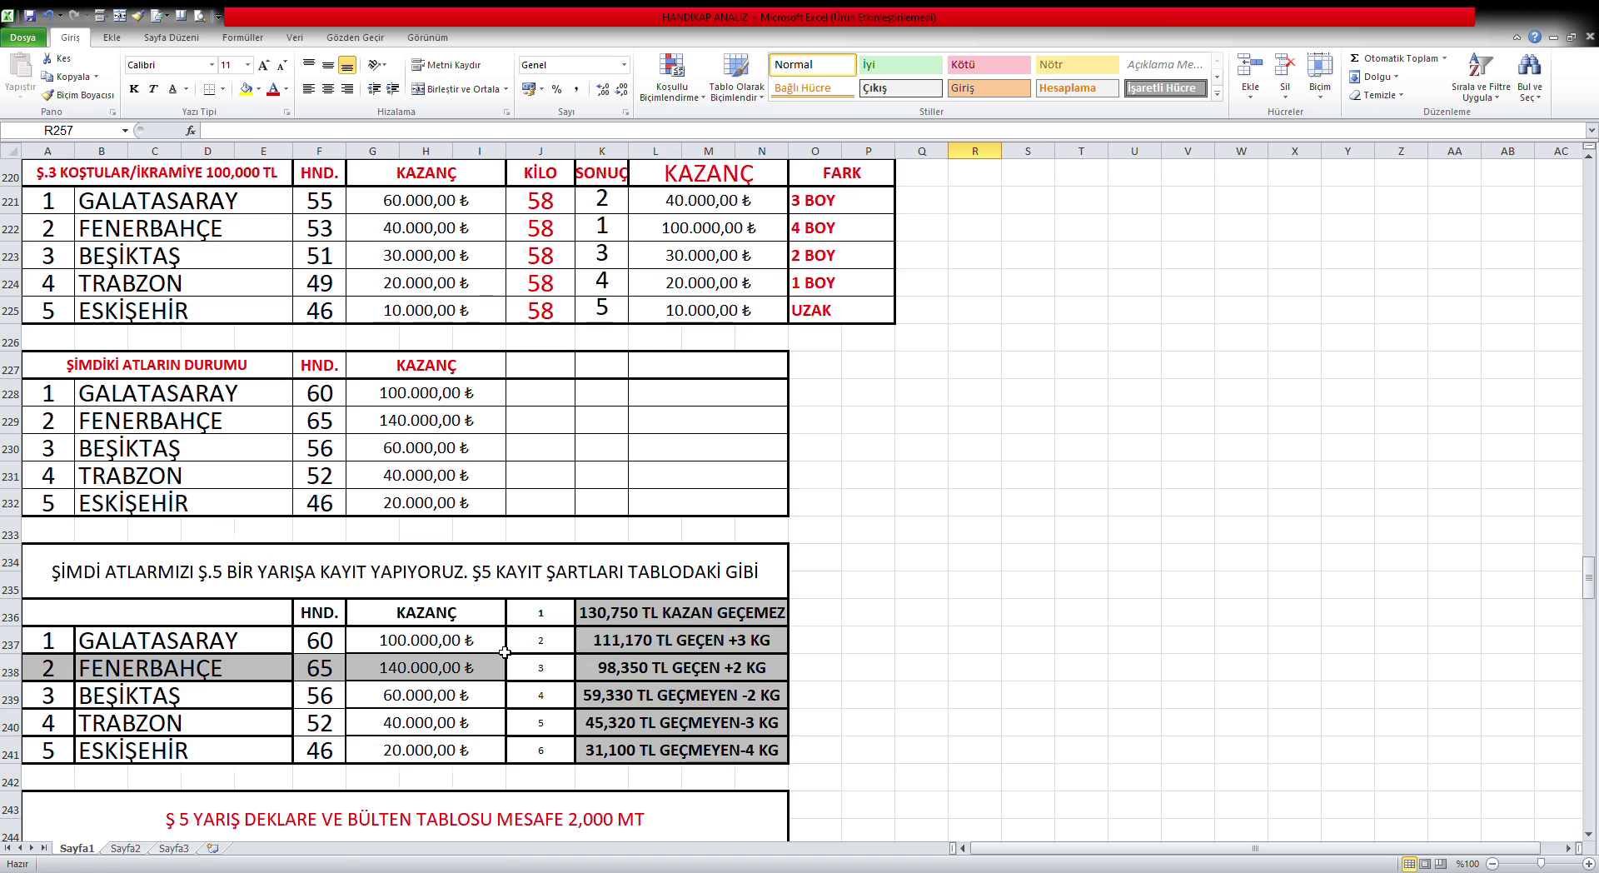
{"action": "scroll", "coordinate": [505, 652], "scroll_direction": "down", "scroll_amount": 4}
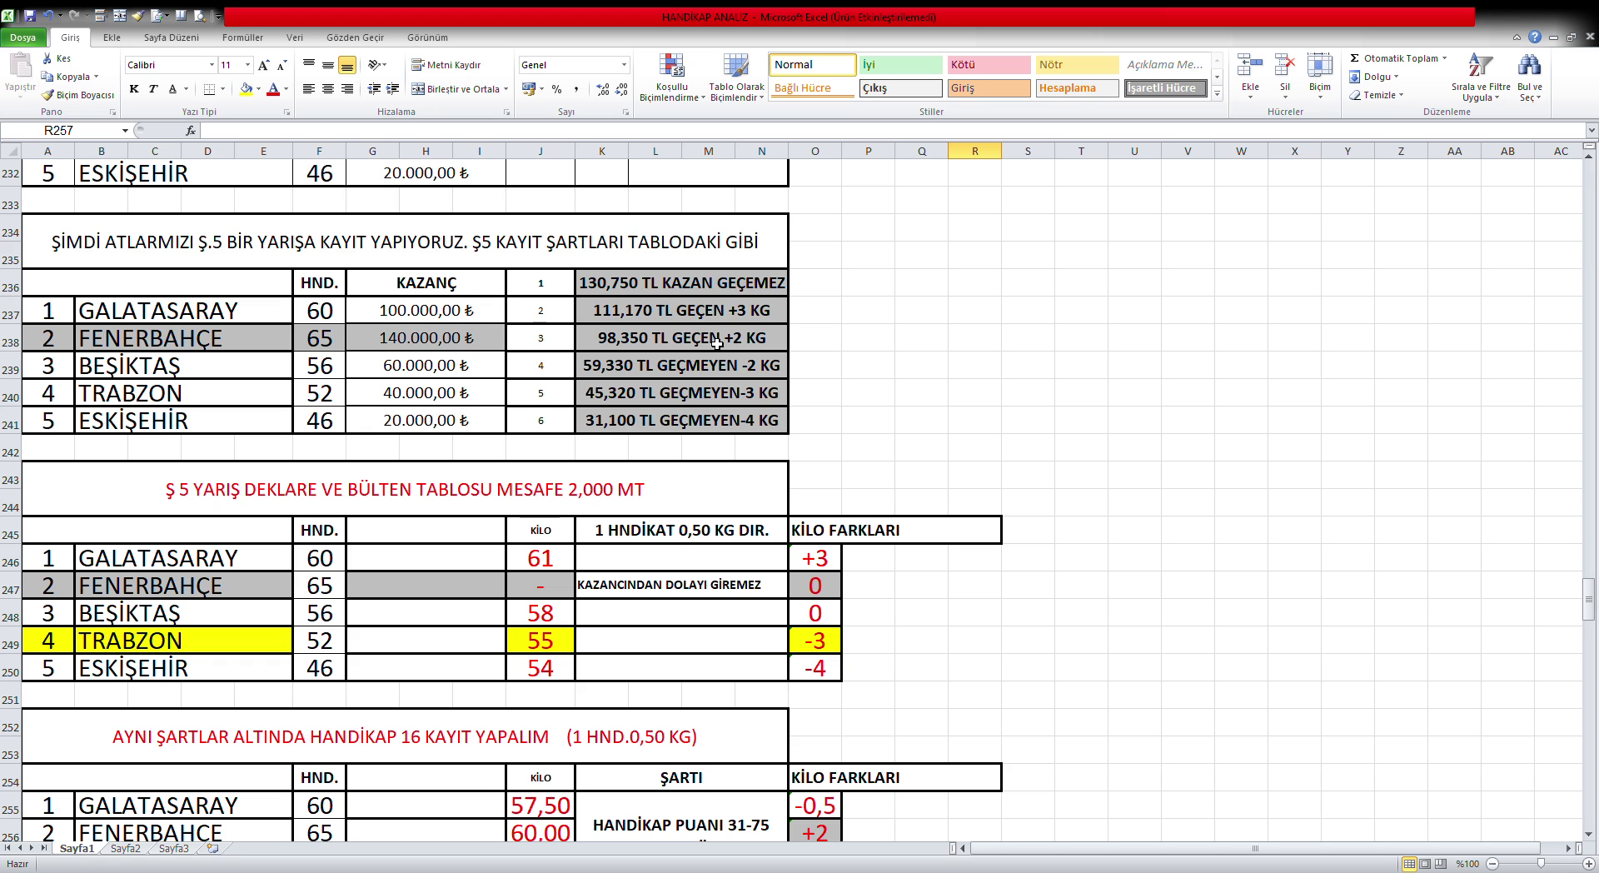
Step: In the Ş 5 declaration table, set GALATASARAY's KİLO to 60 and its weight difference to +2
{"action": "left_click", "coordinate": [549, 564]}
{"action": "type", "text": "60"}
{"action": "key", "text": "Return"}
{"action": "left_click", "coordinate": [833, 564]}
{"action": "type", "text": "'+2"}
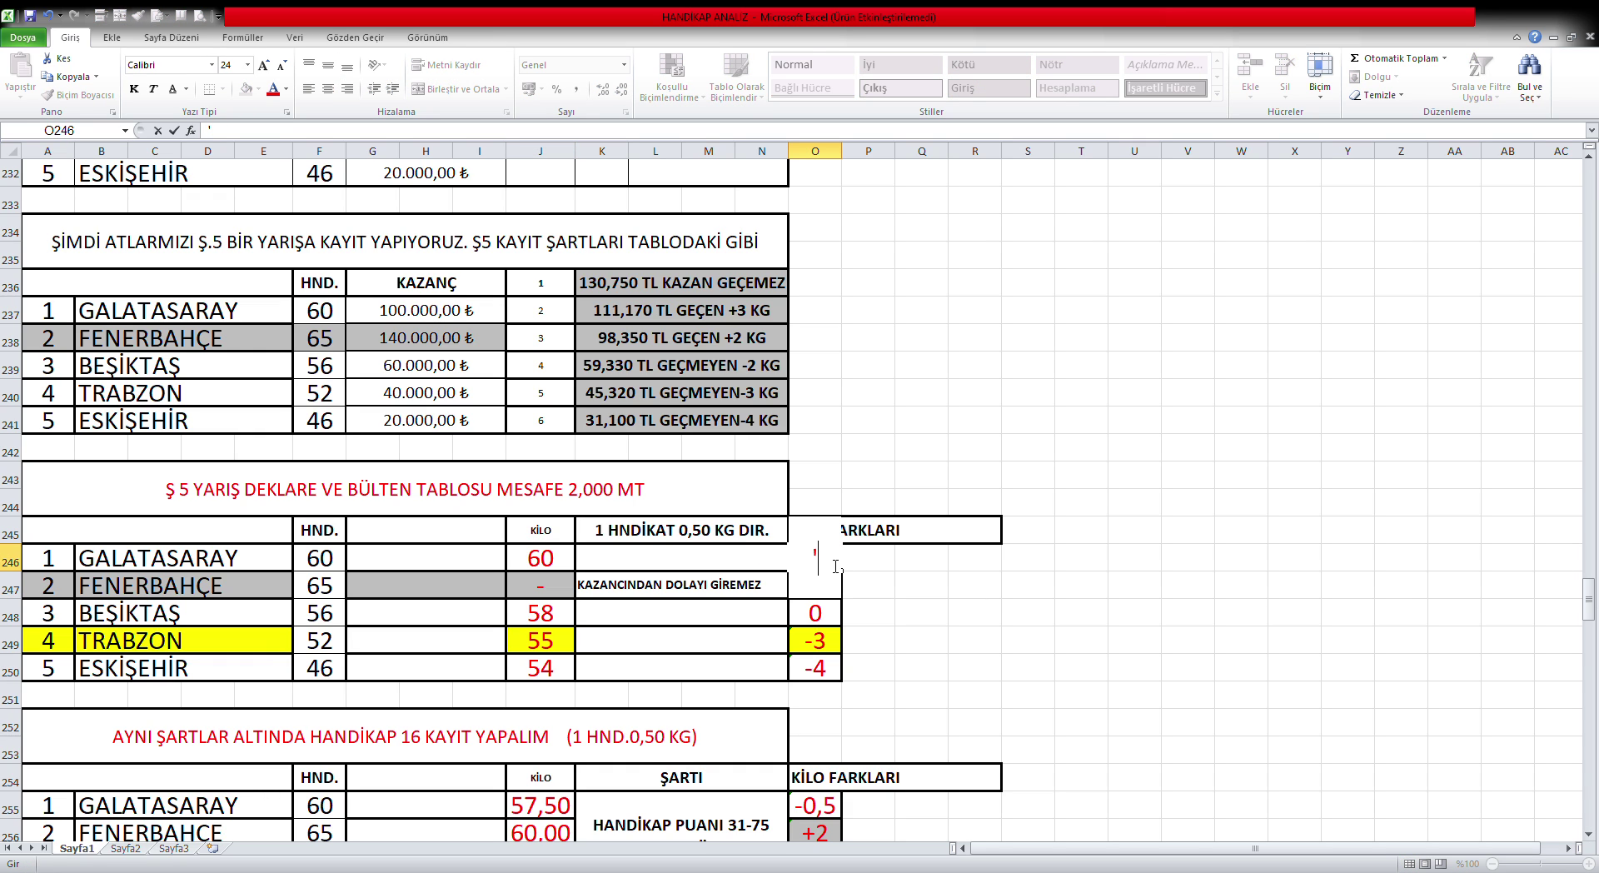
{"action": "key", "text": "Return"}
{"action": "left_click", "coordinate": [966, 667]}
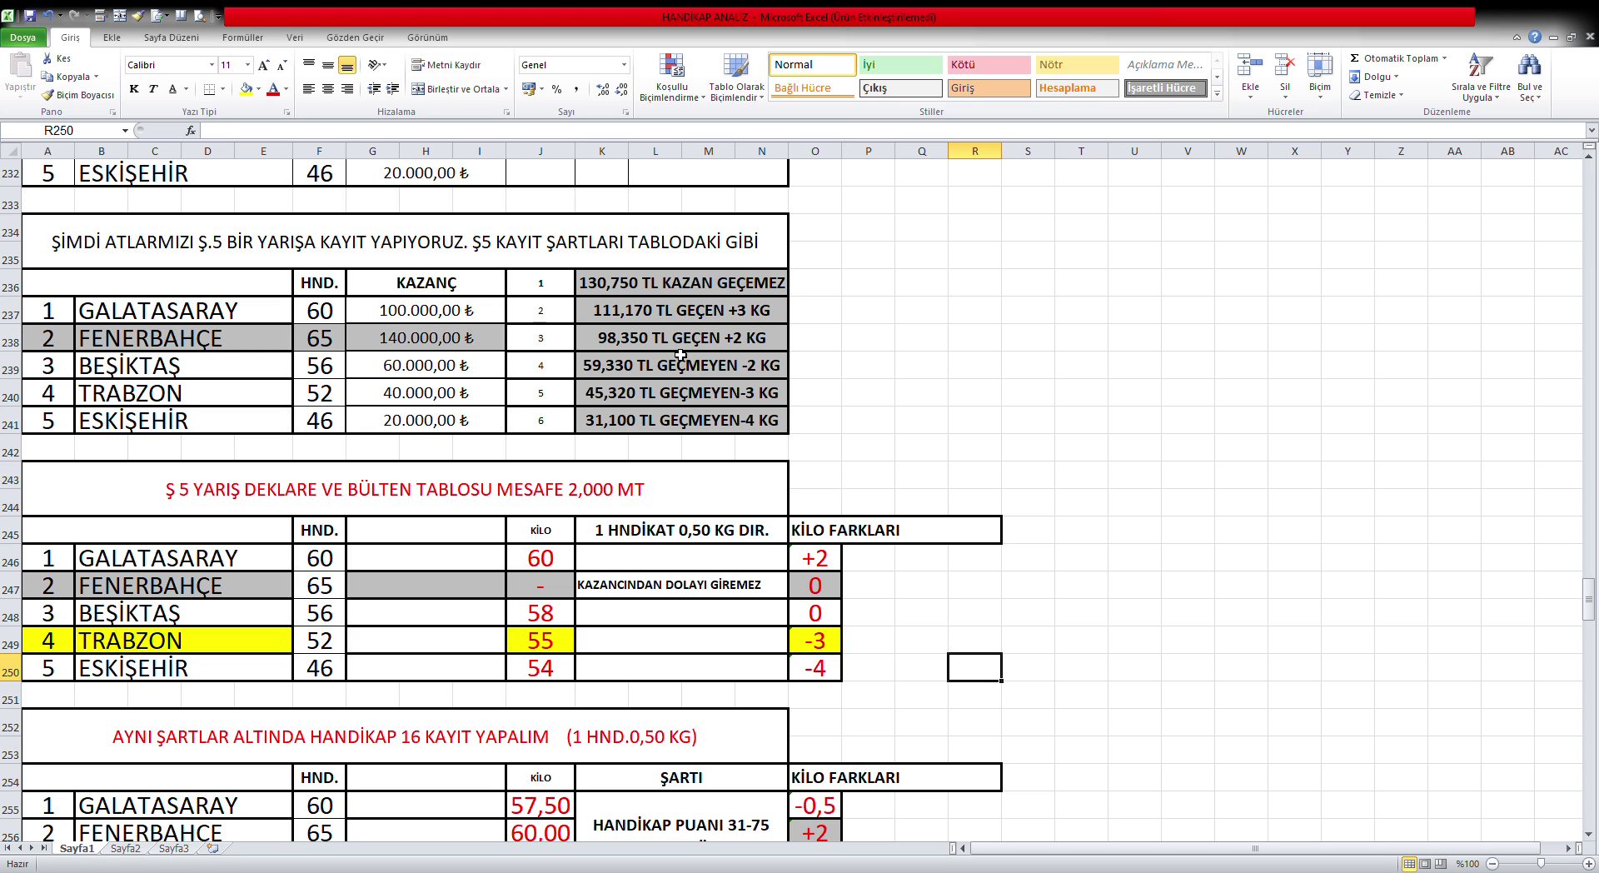
Step: Check the weights and weight differences of BEŞİKTAŞ, TRABZON and ESKİŞEHİR in the Ş 5 declaration table
{"action": "left_click", "coordinate": [554, 621]}
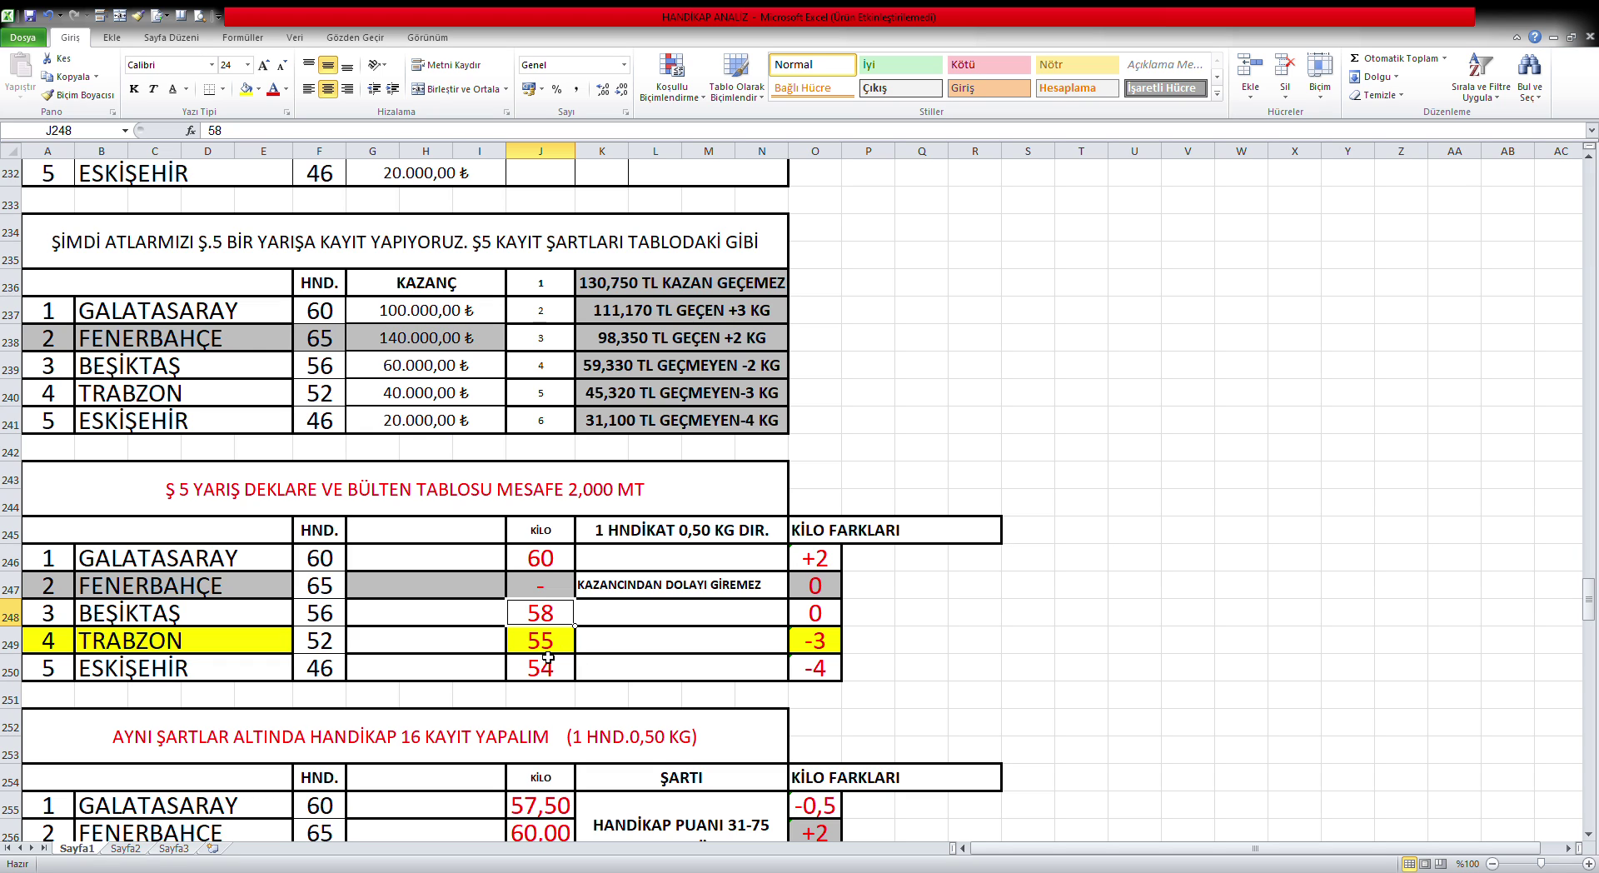
{"action": "left_click", "coordinate": [829, 648]}
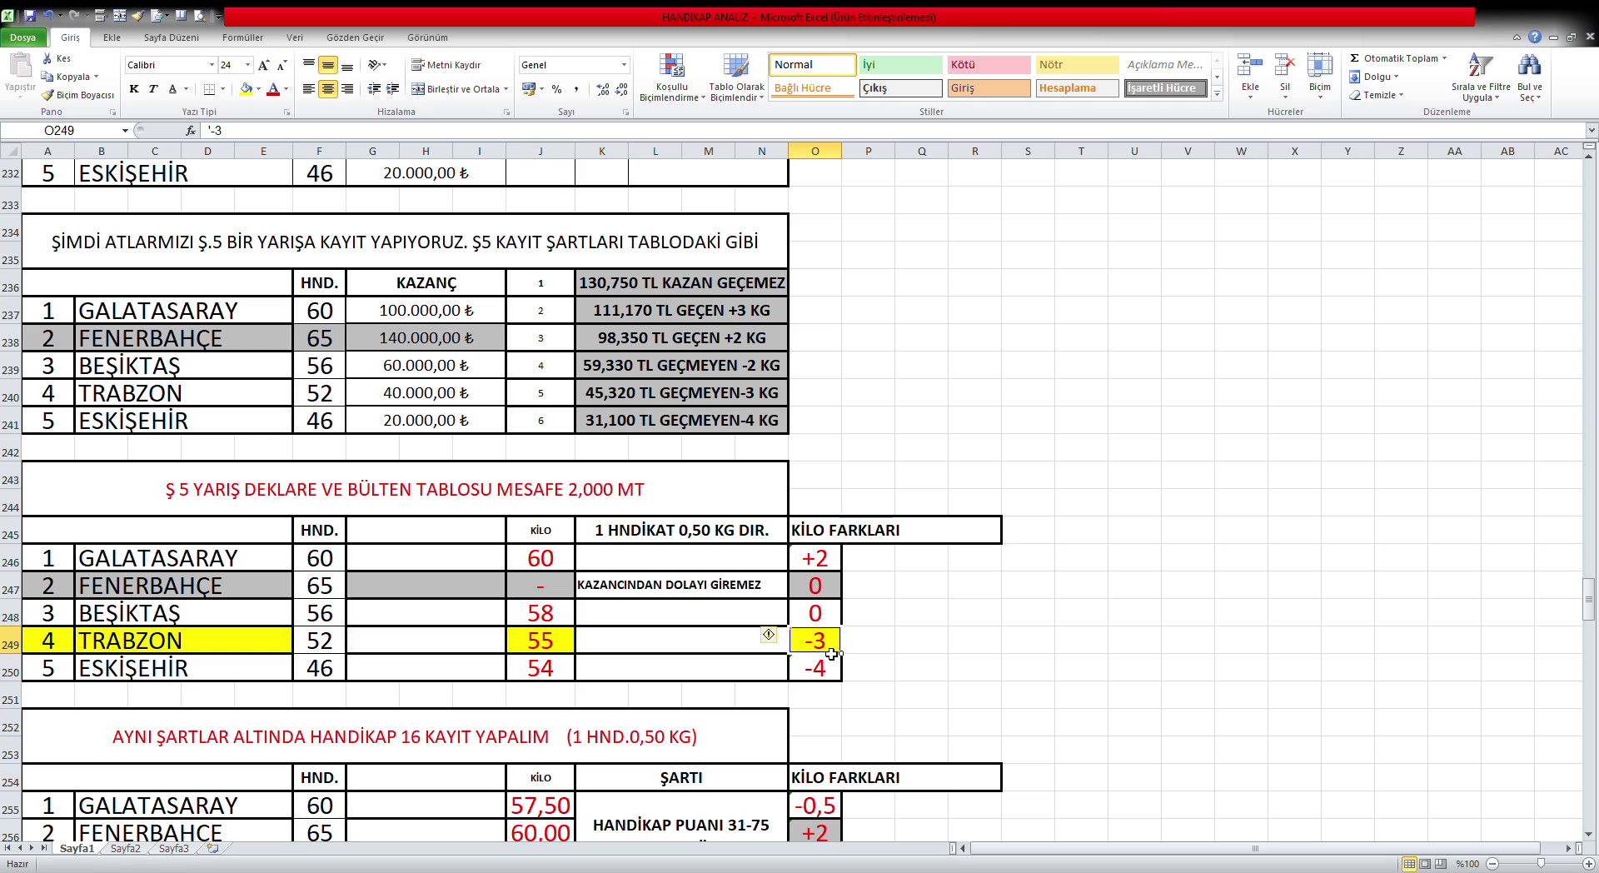
{"action": "left_click", "coordinate": [554, 671]}
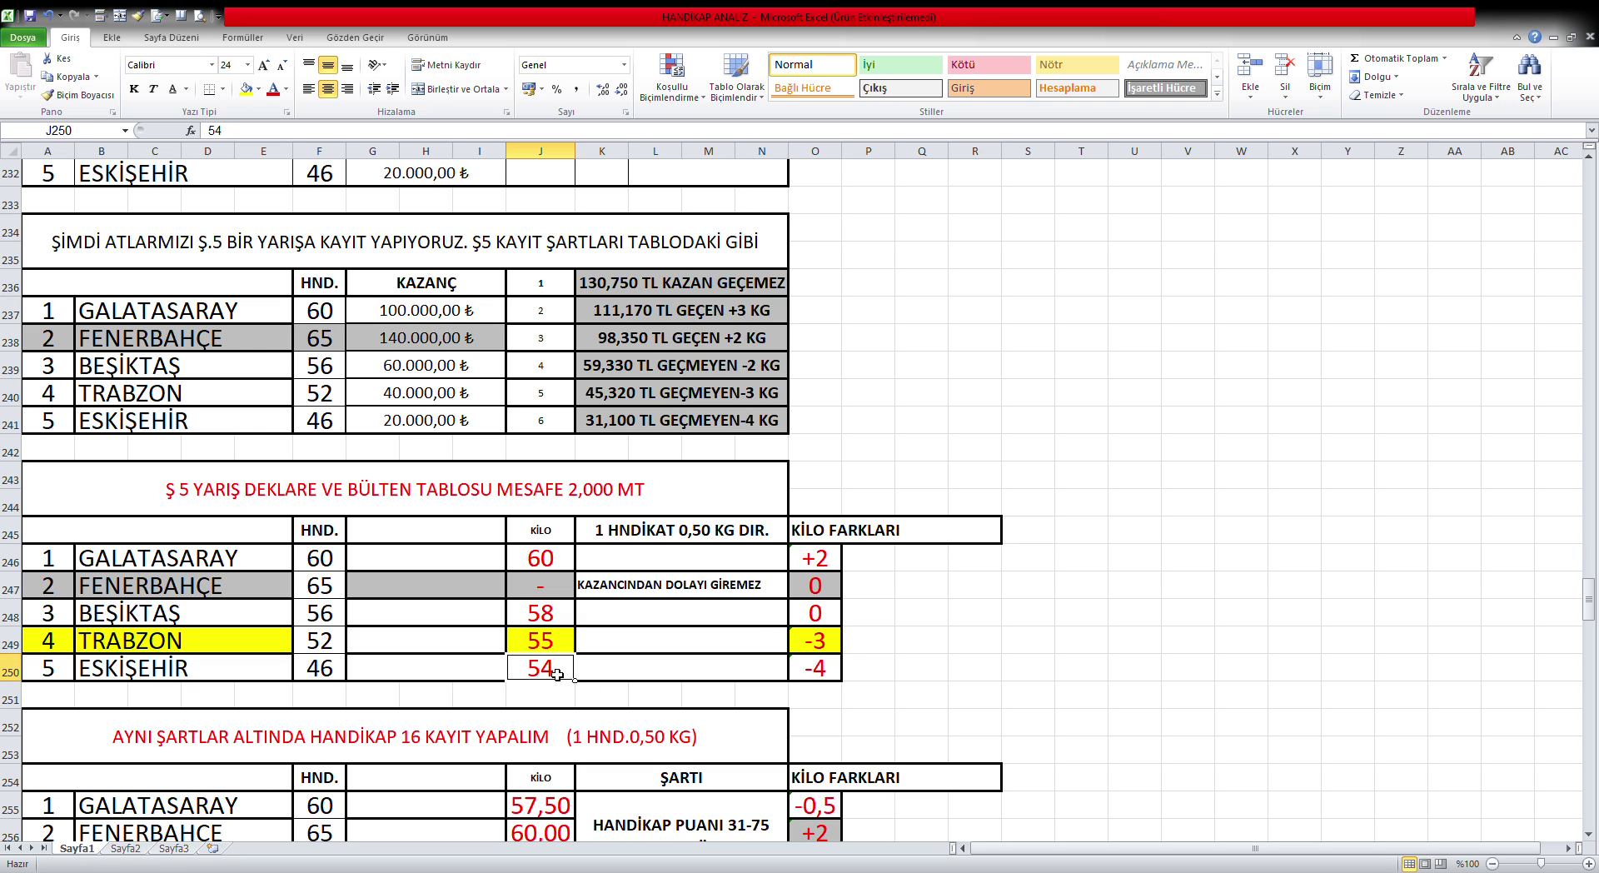
{"action": "left_click", "coordinate": [833, 673]}
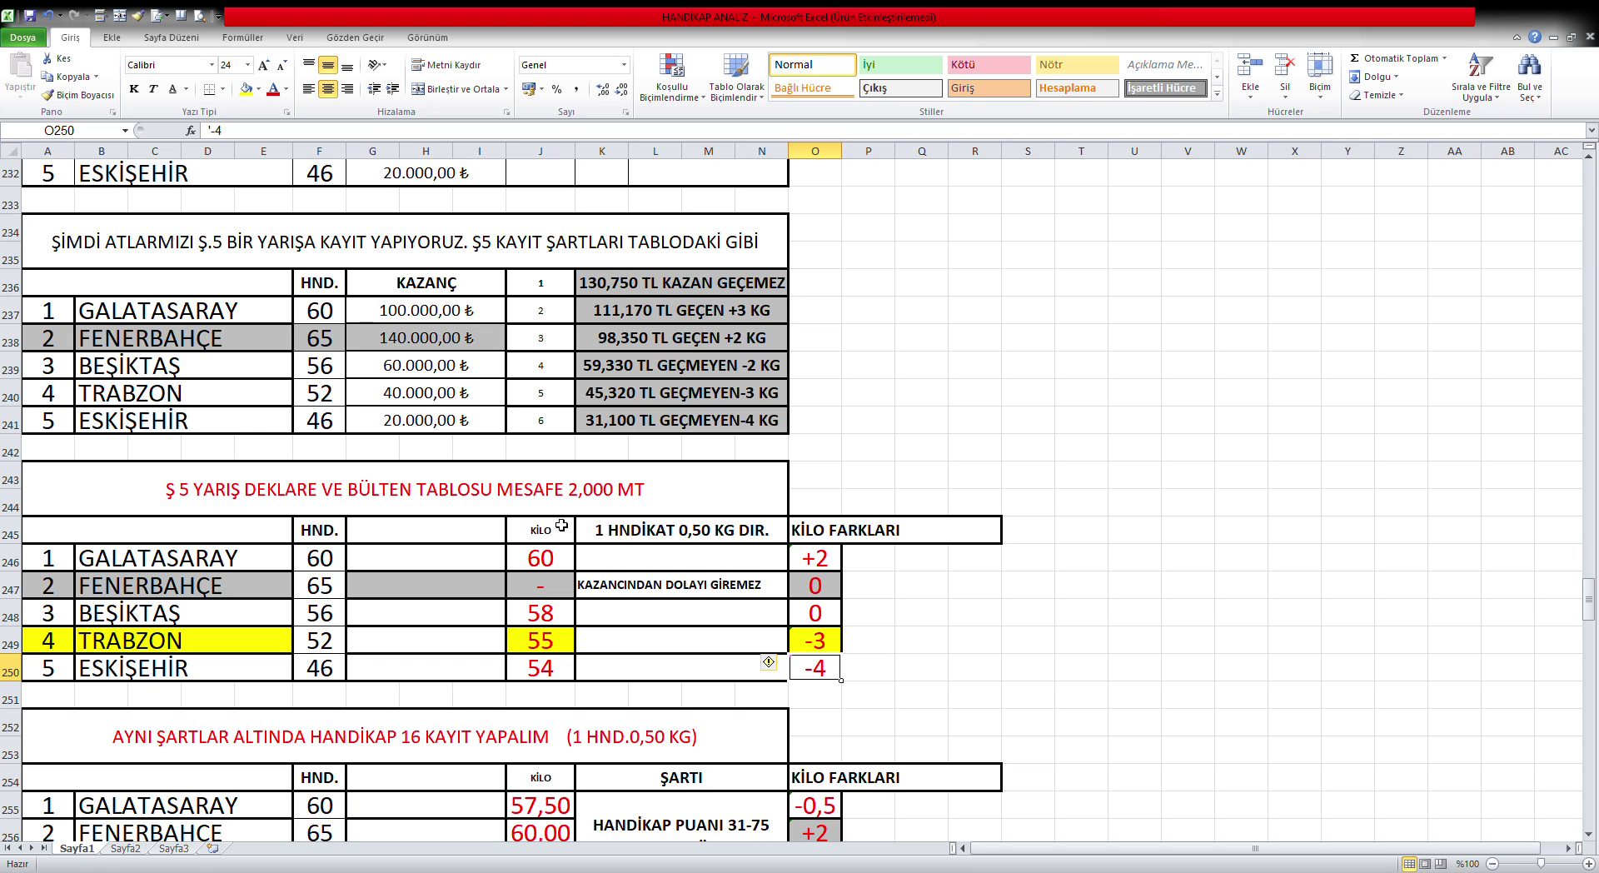
Step: Fill TRABZON's number and name cells with yellow in the Ş.5 registration table
{"action": "scroll", "coordinate": [716, 447], "scroll_direction": "up", "scroll_amount": 4}
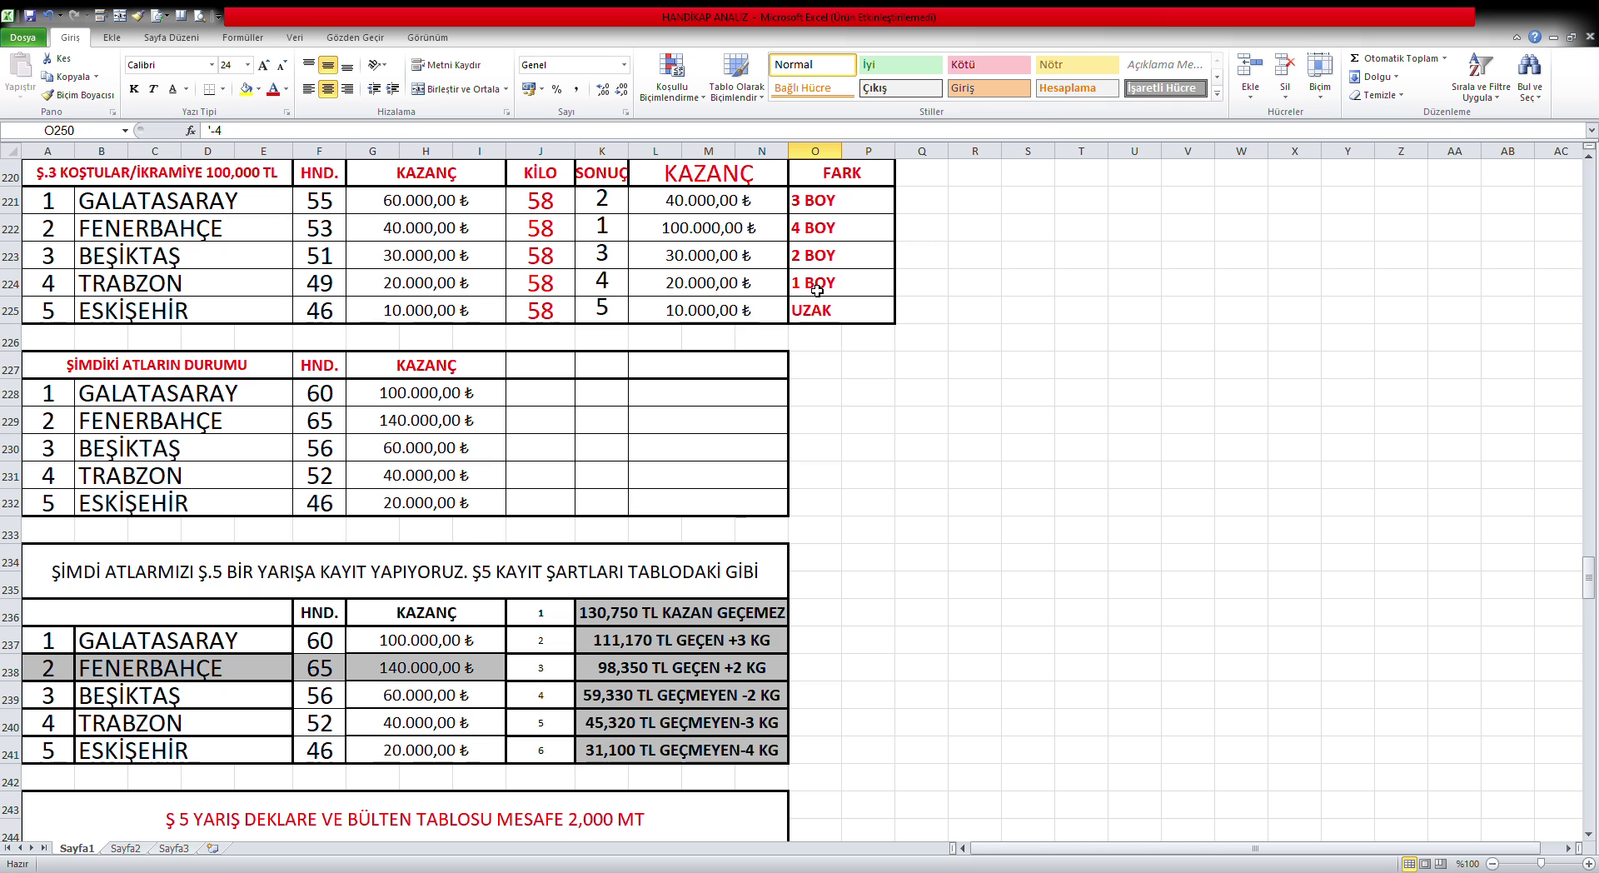
{"action": "scroll", "coordinate": [802, 431], "scroll_direction": "down", "scroll_amount": 1}
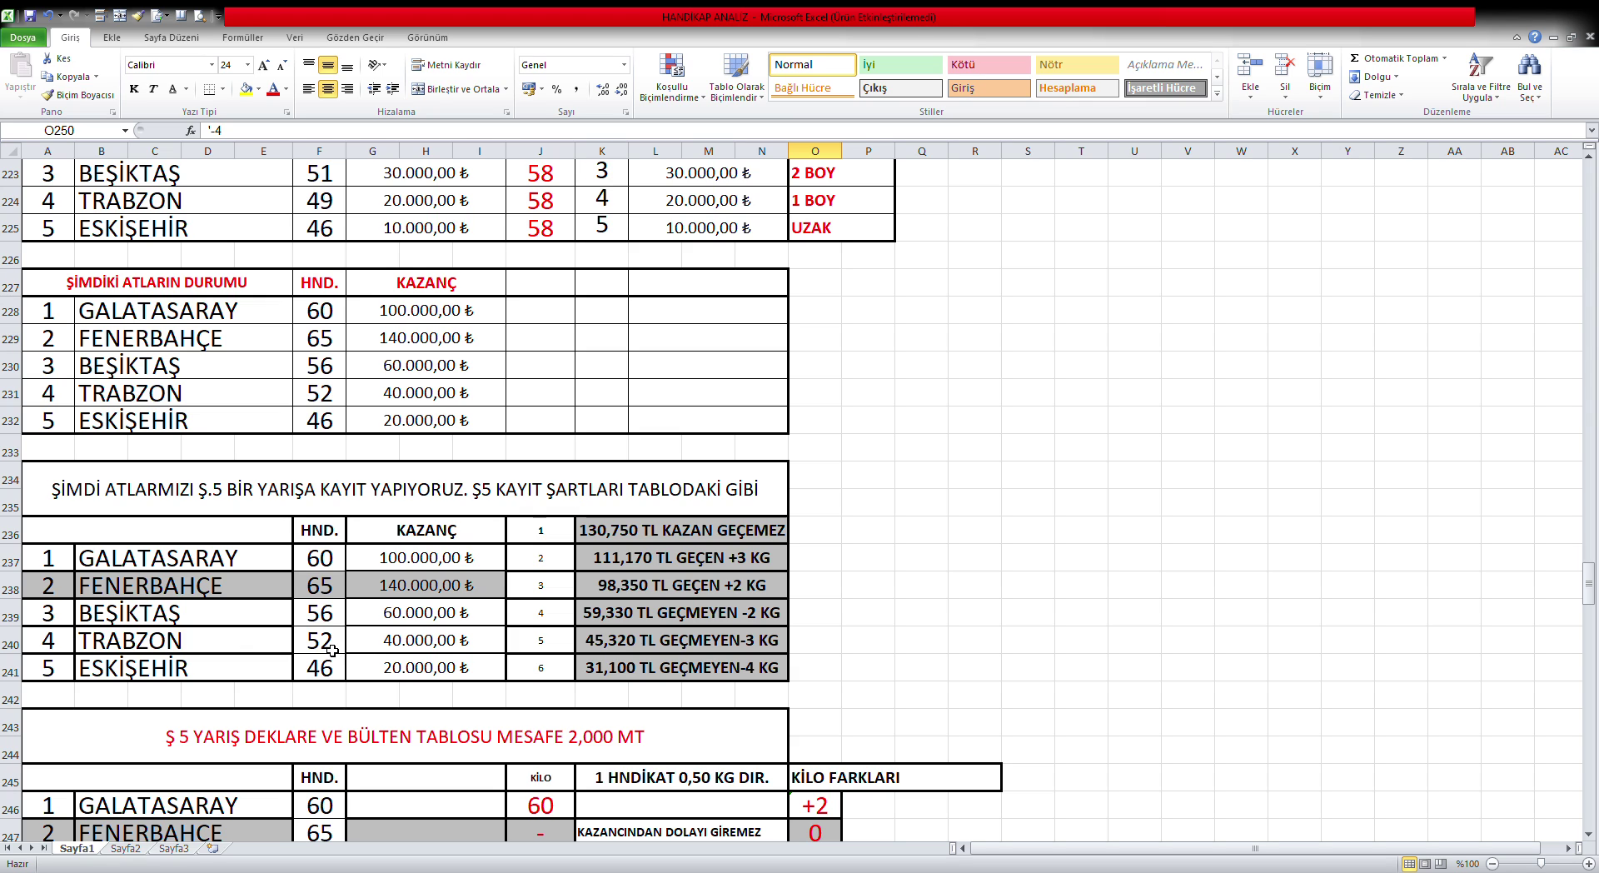
{"action": "left_click_drag", "start_coordinate": [45, 646], "coordinate": [198, 651]}
{"action": "key", "text": "F4"}
{"action": "left_click", "coordinate": [1042, 621]}
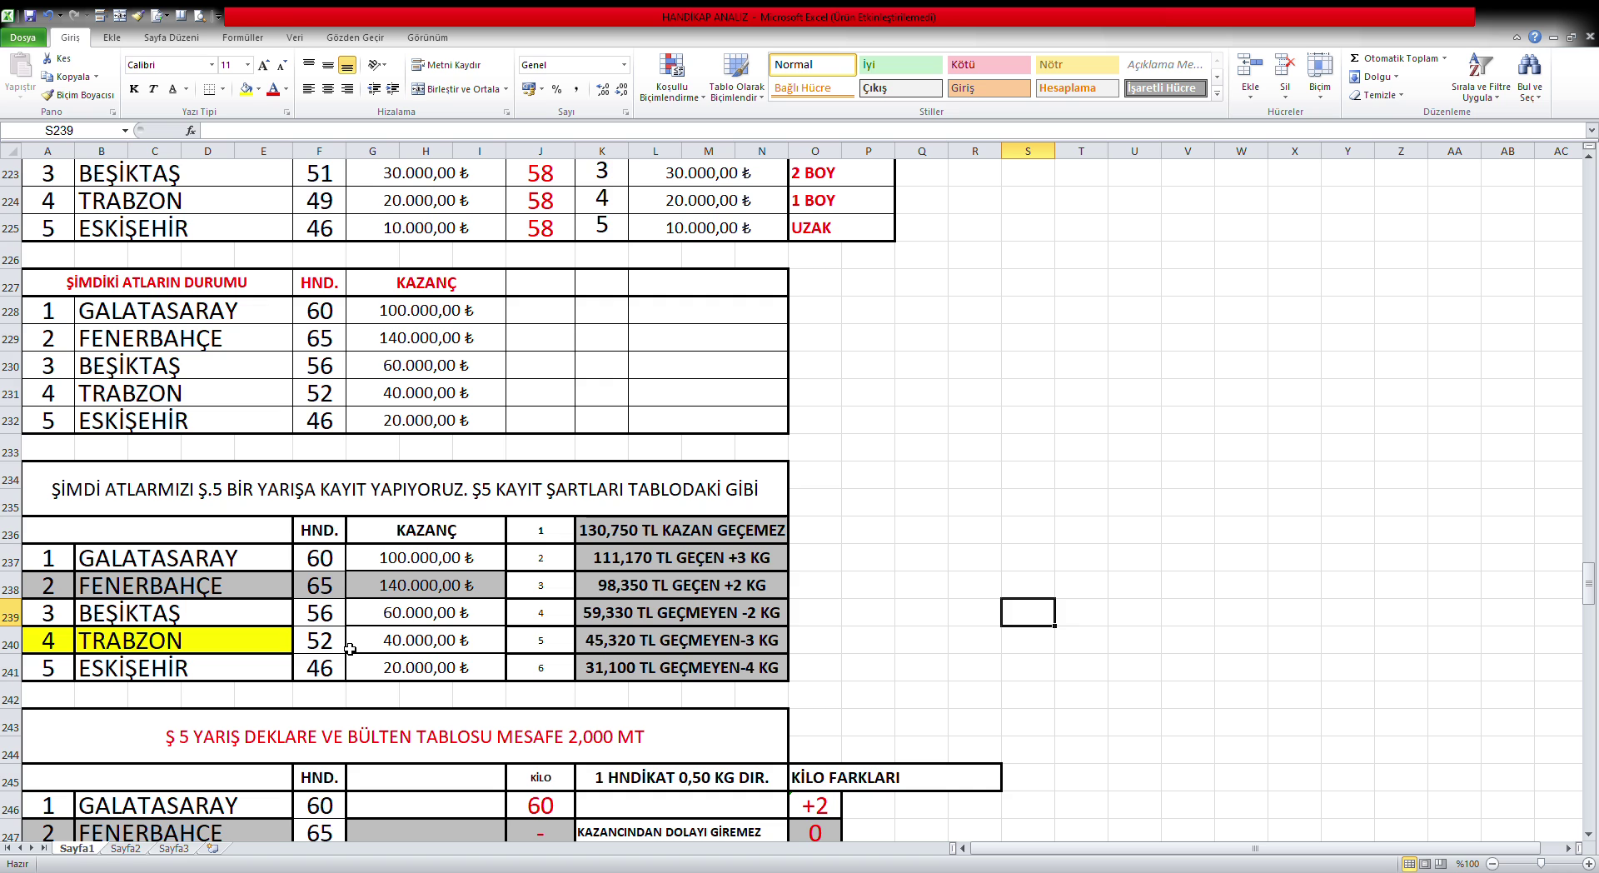
Step: Compare TRABZON's row with the weights of BEŞİKTAŞ and GALATASARAY in the Ş 5 declaration table
{"action": "scroll", "coordinate": [354, 649], "scroll_direction": "down", "scroll_amount": 2}
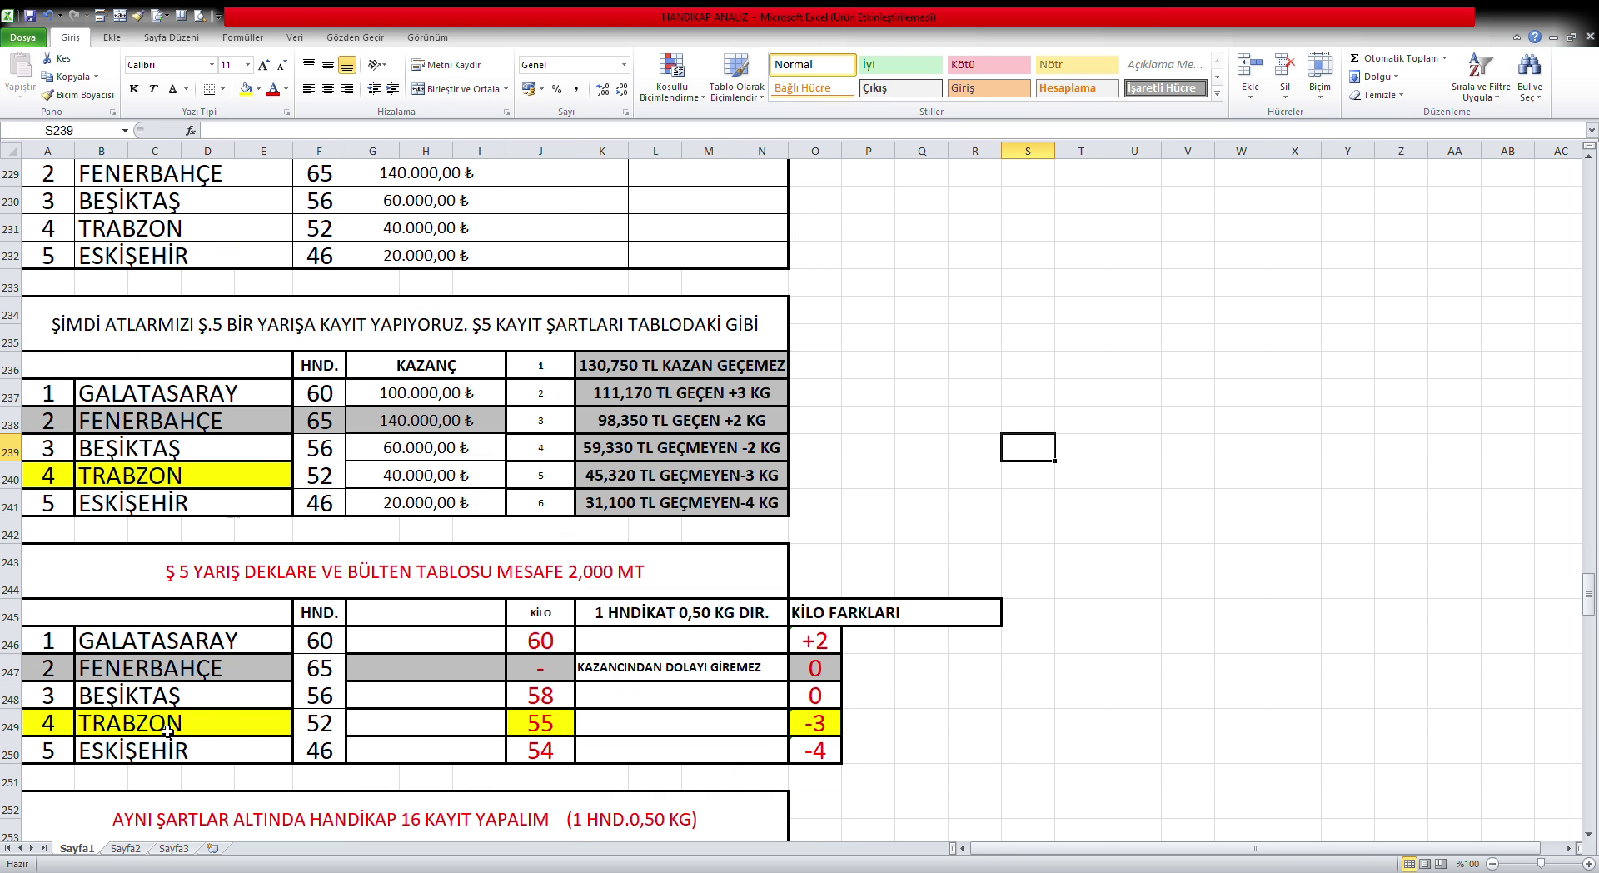
{"action": "left_click_drag", "start_coordinate": [48, 725], "coordinate": [791, 738]}
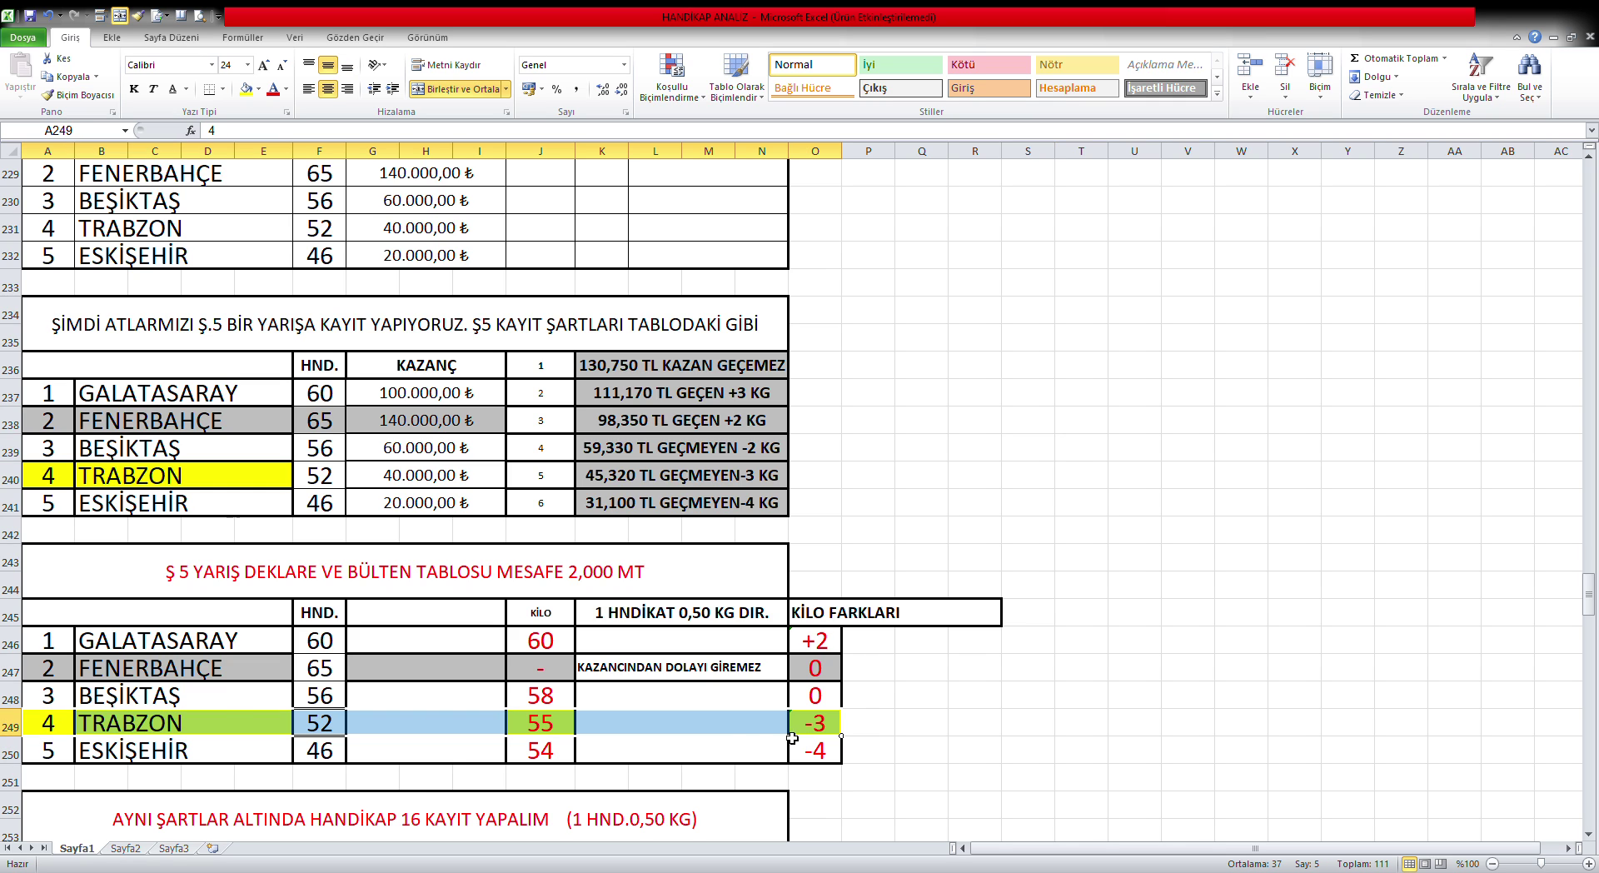
{"action": "left_click", "coordinate": [705, 725]}
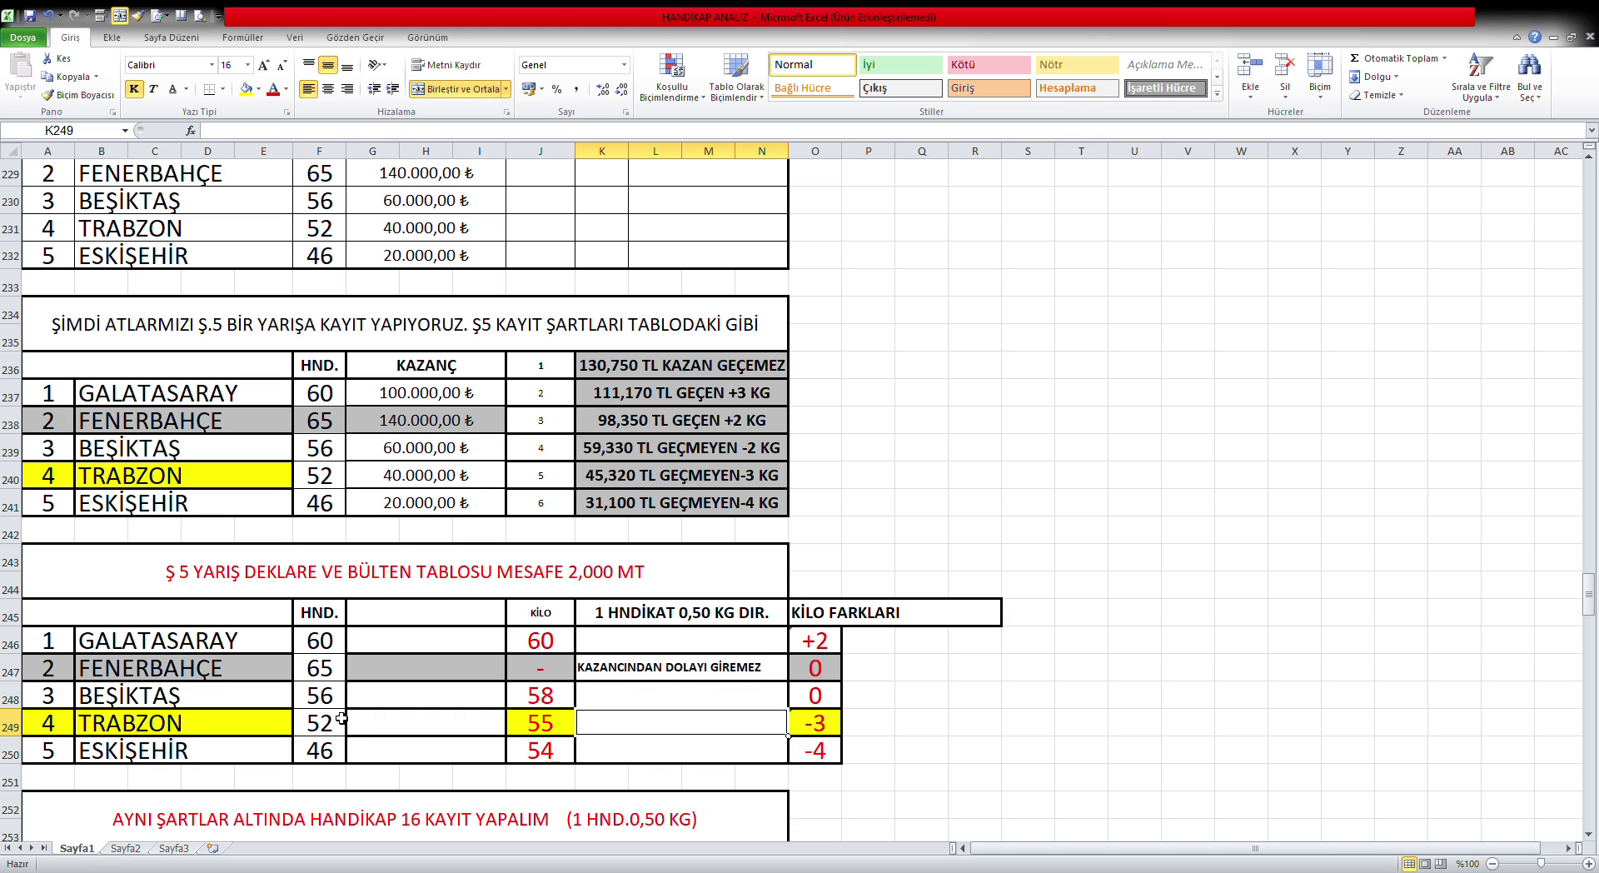
{"action": "left_click", "coordinate": [546, 698]}
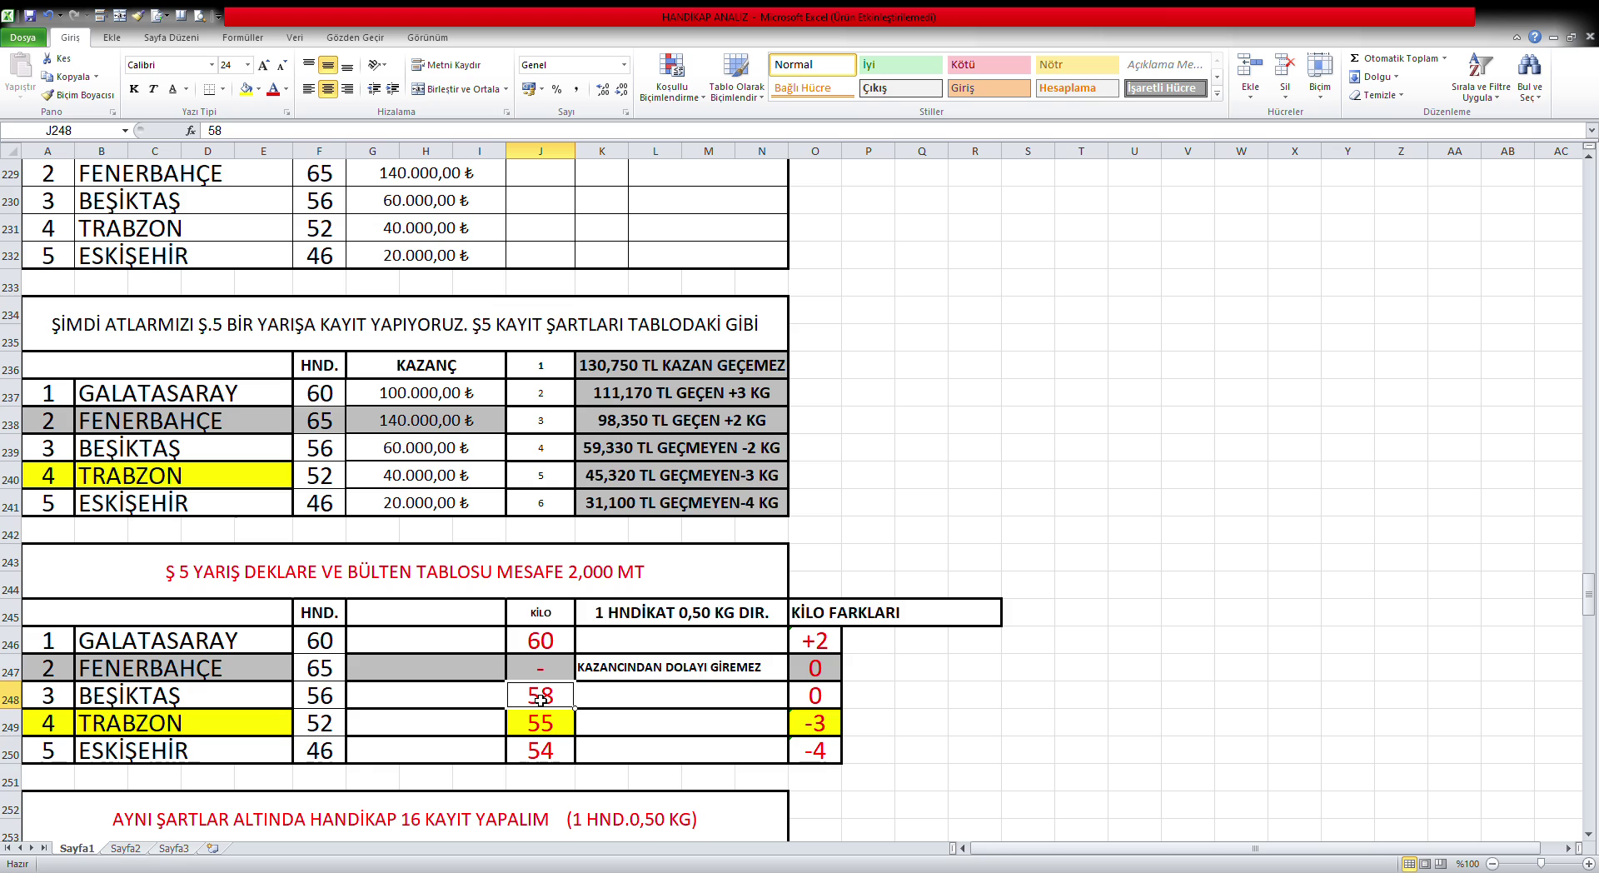
{"action": "left_click", "coordinate": [551, 647]}
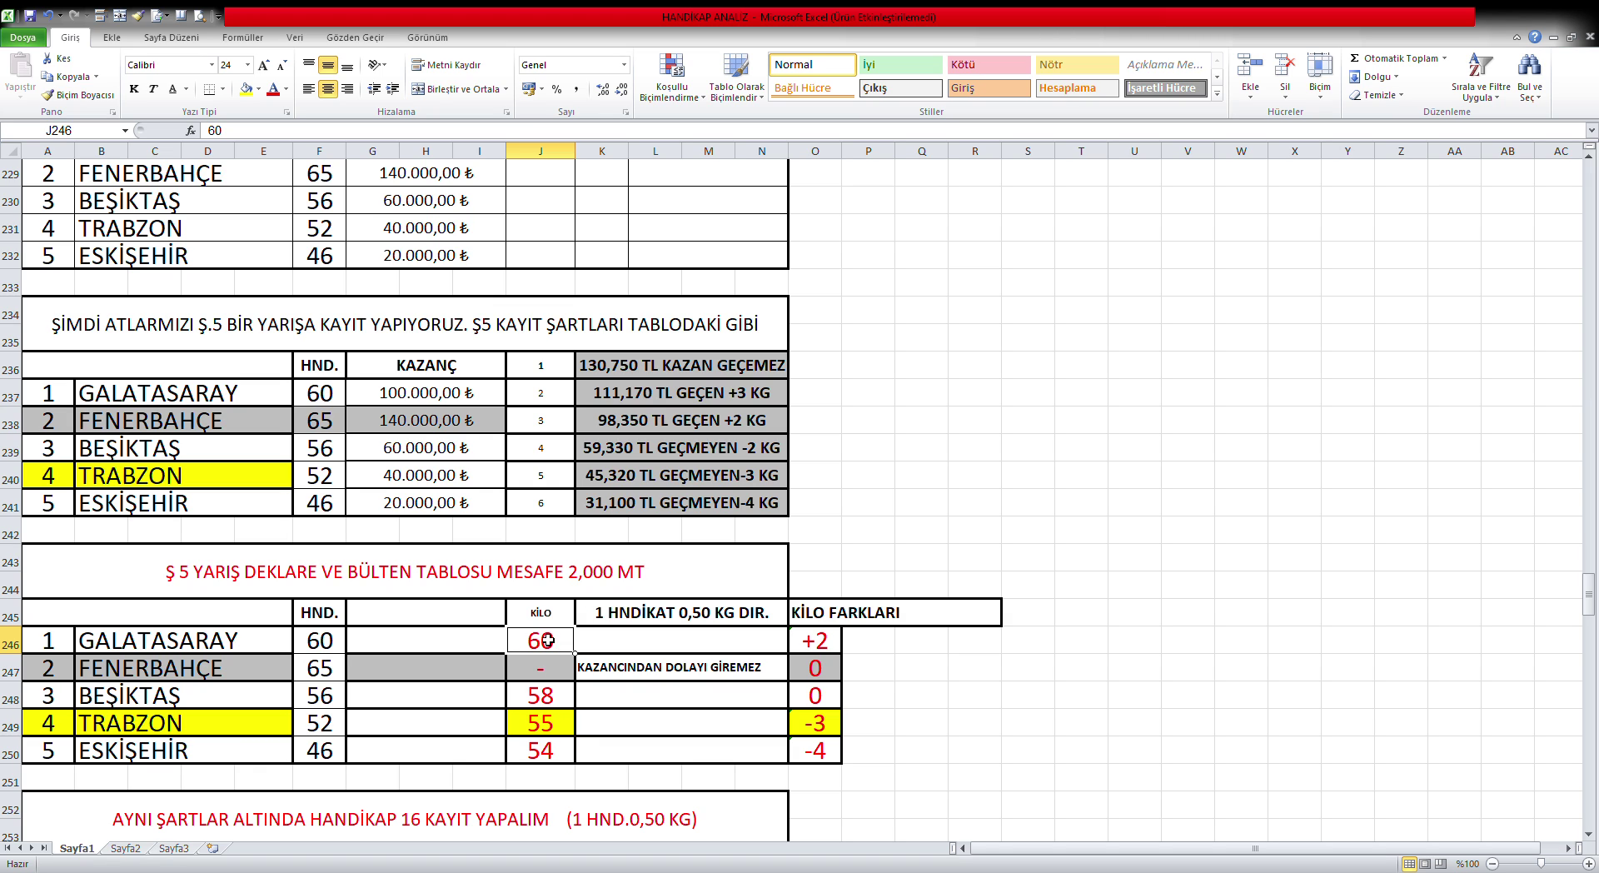
{"action": "left_click", "coordinate": [554, 705]}
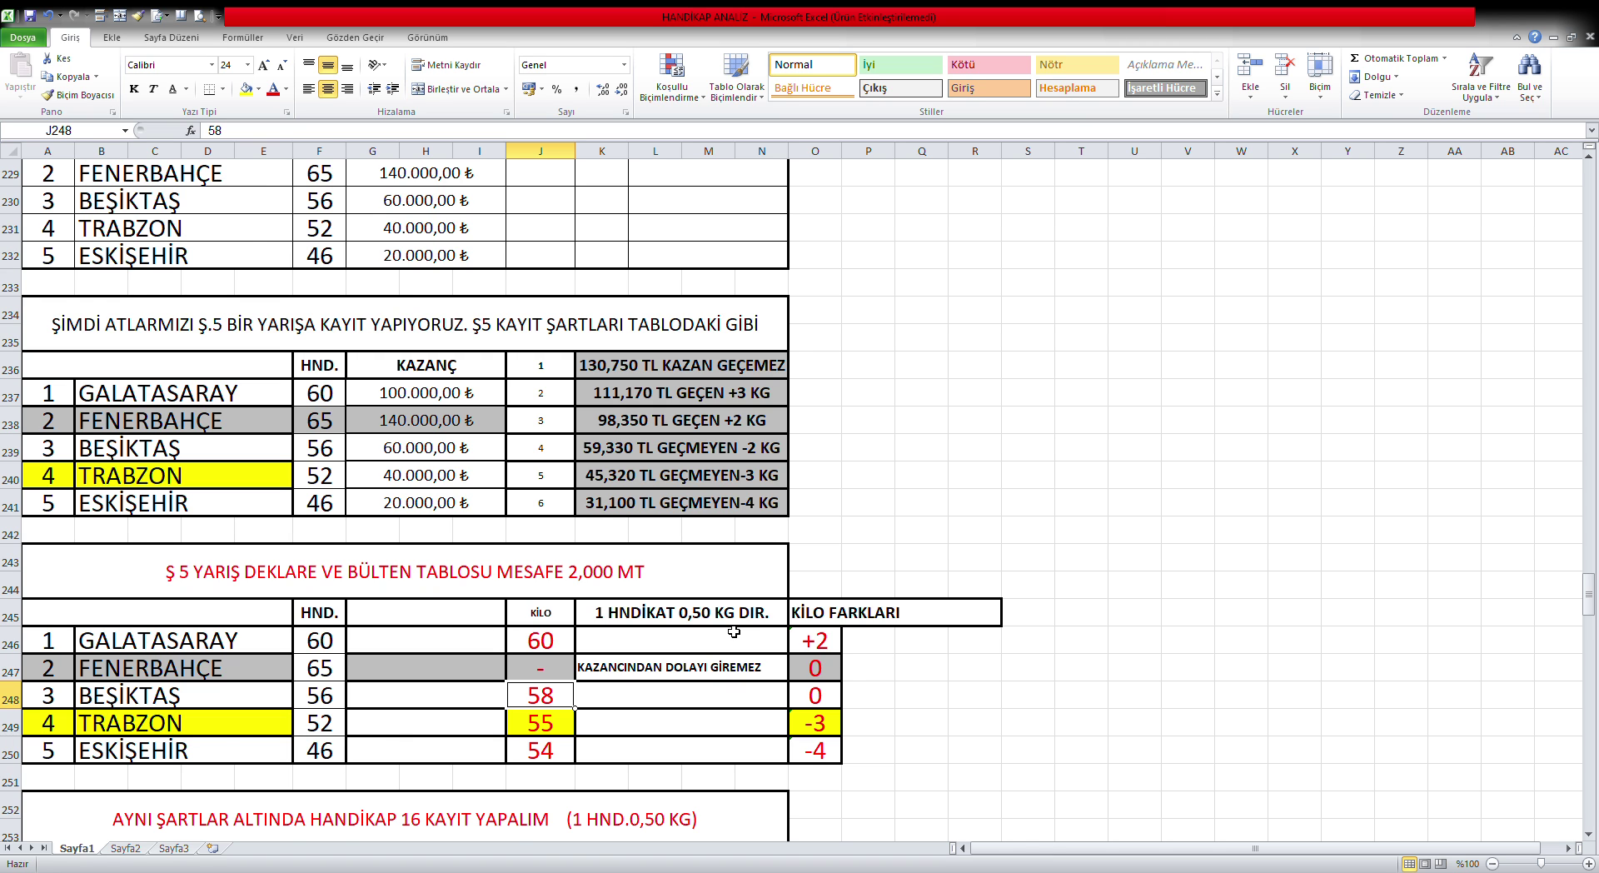
Step: Examine the Handikap 16 table's entry condition and the points, weights and weight differences of its first three horses
{"action": "scroll", "coordinate": [735, 630], "scroll_direction": "down", "scroll_amount": 3}
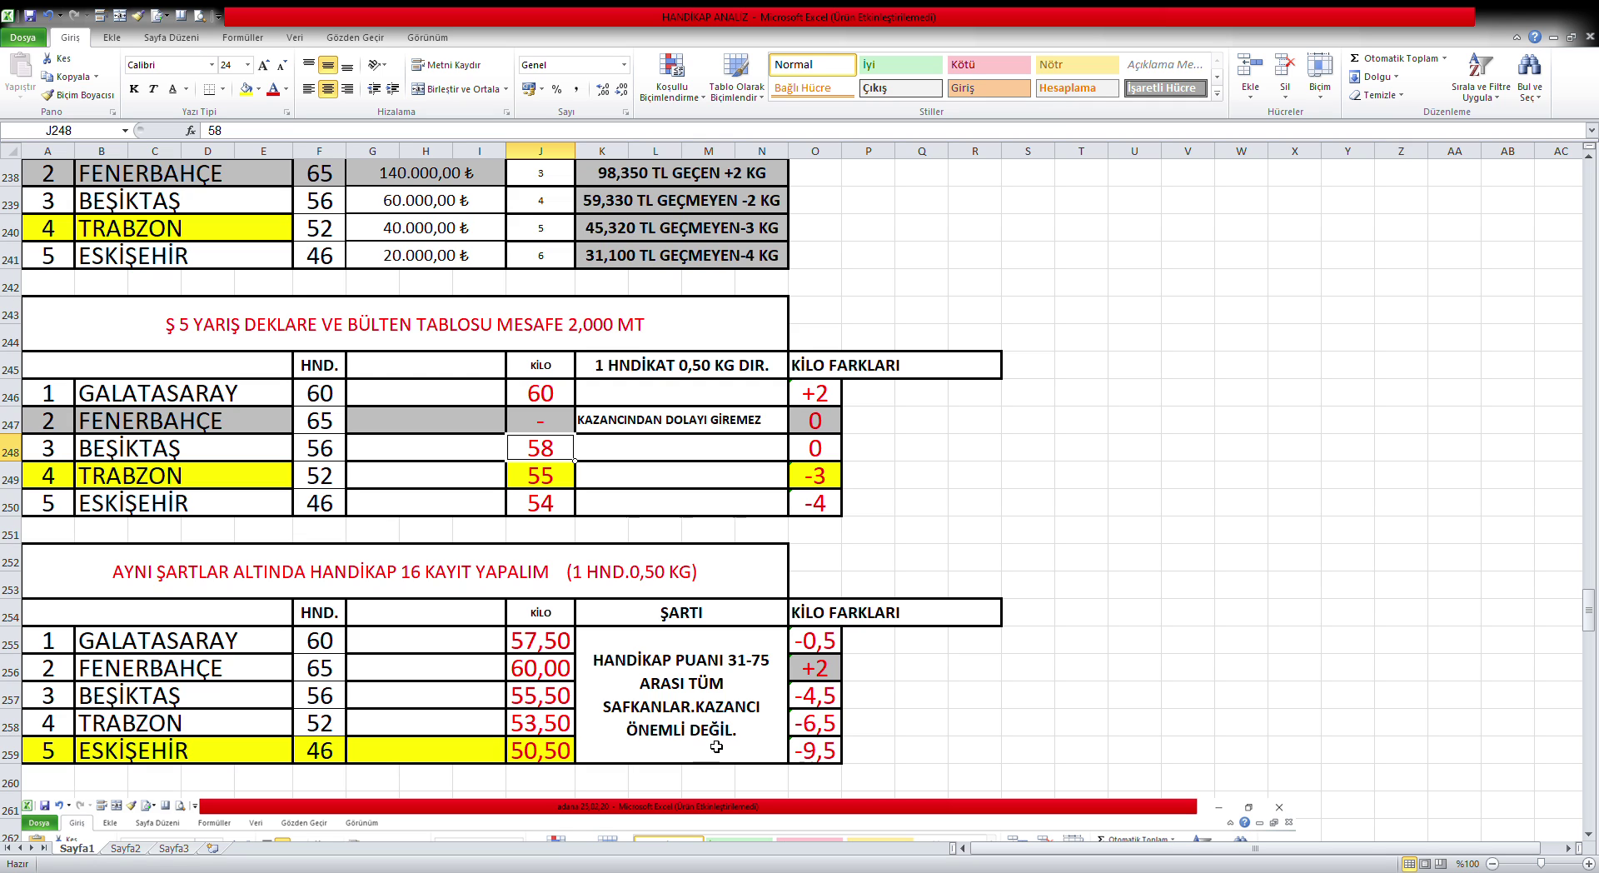
{"action": "left_click", "coordinate": [658, 698]}
{"action": "left_click", "coordinate": [434, 676]}
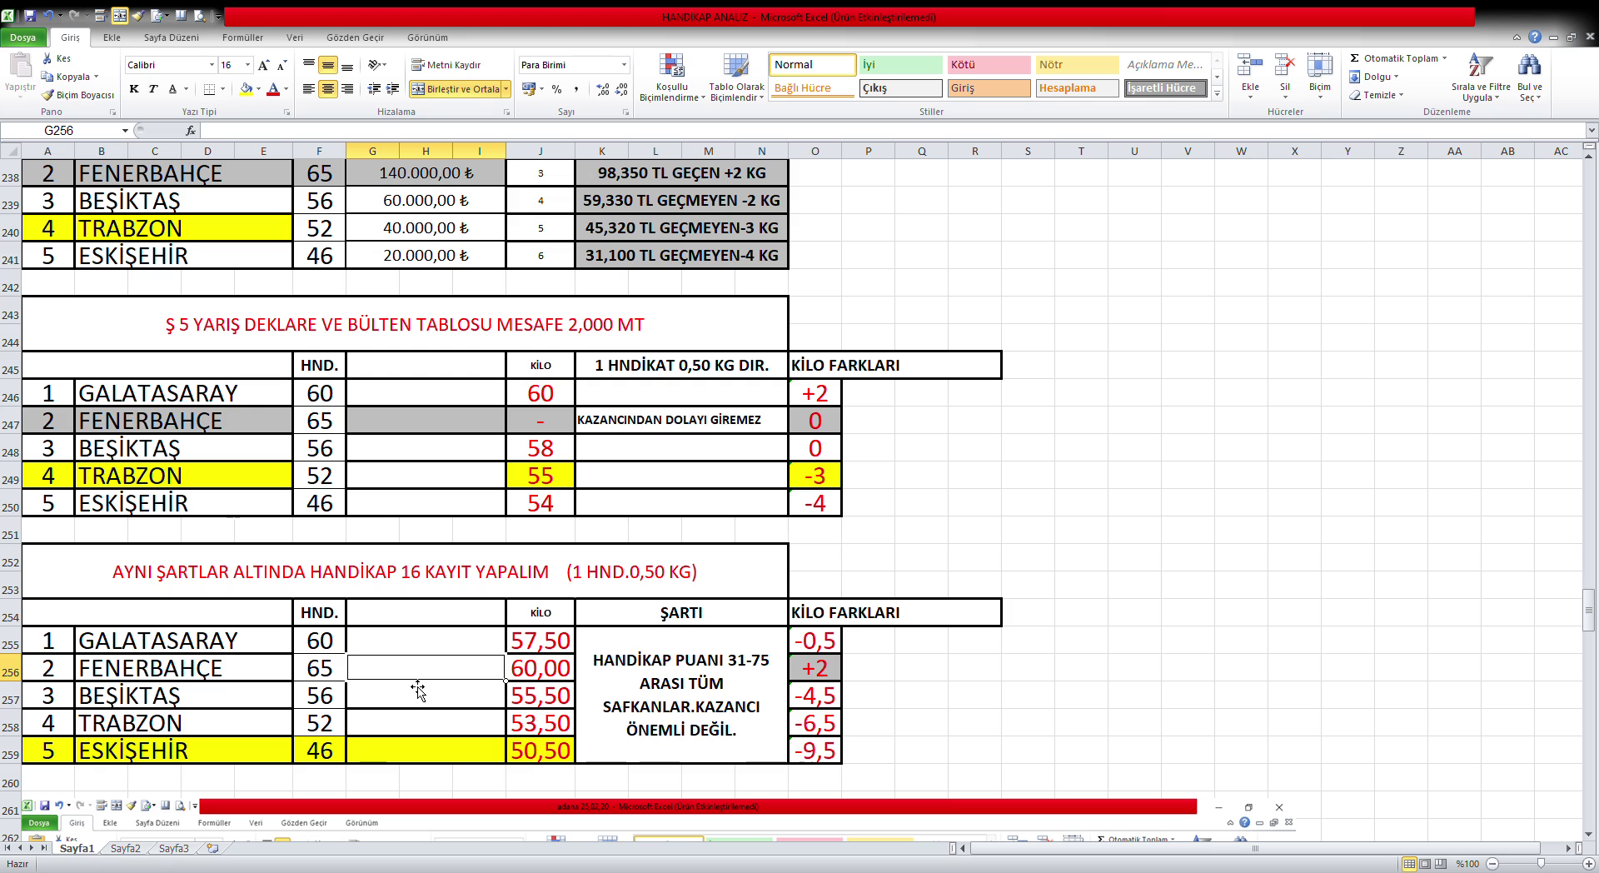
{"action": "left_click", "coordinate": [315, 675]}
{"action": "left_click", "coordinate": [542, 676]}
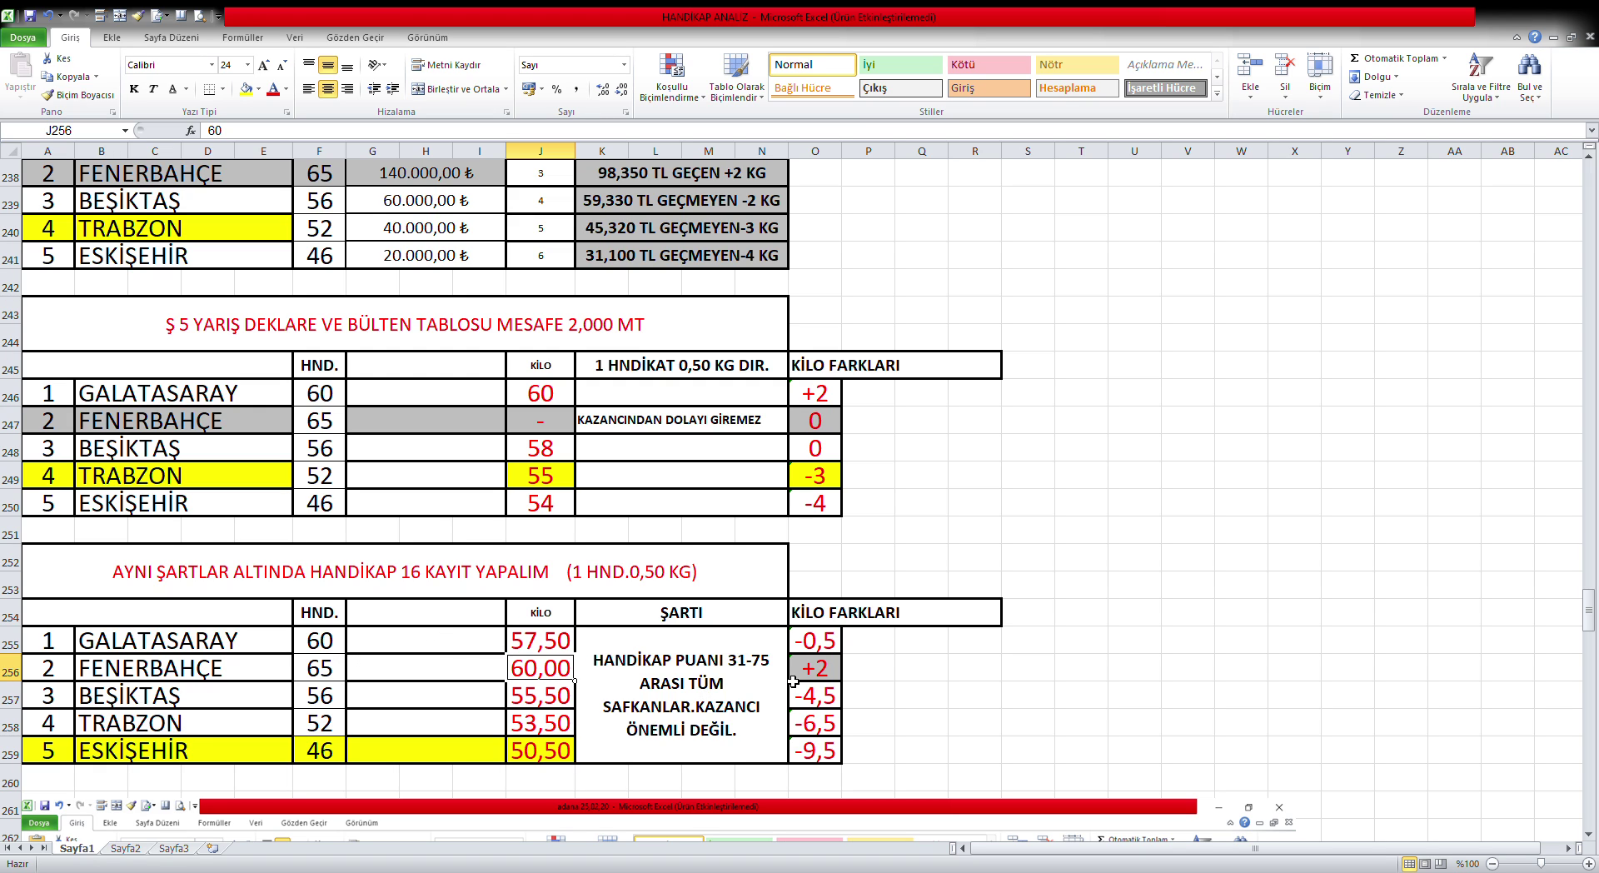
{"action": "left_click", "coordinate": [827, 646]}
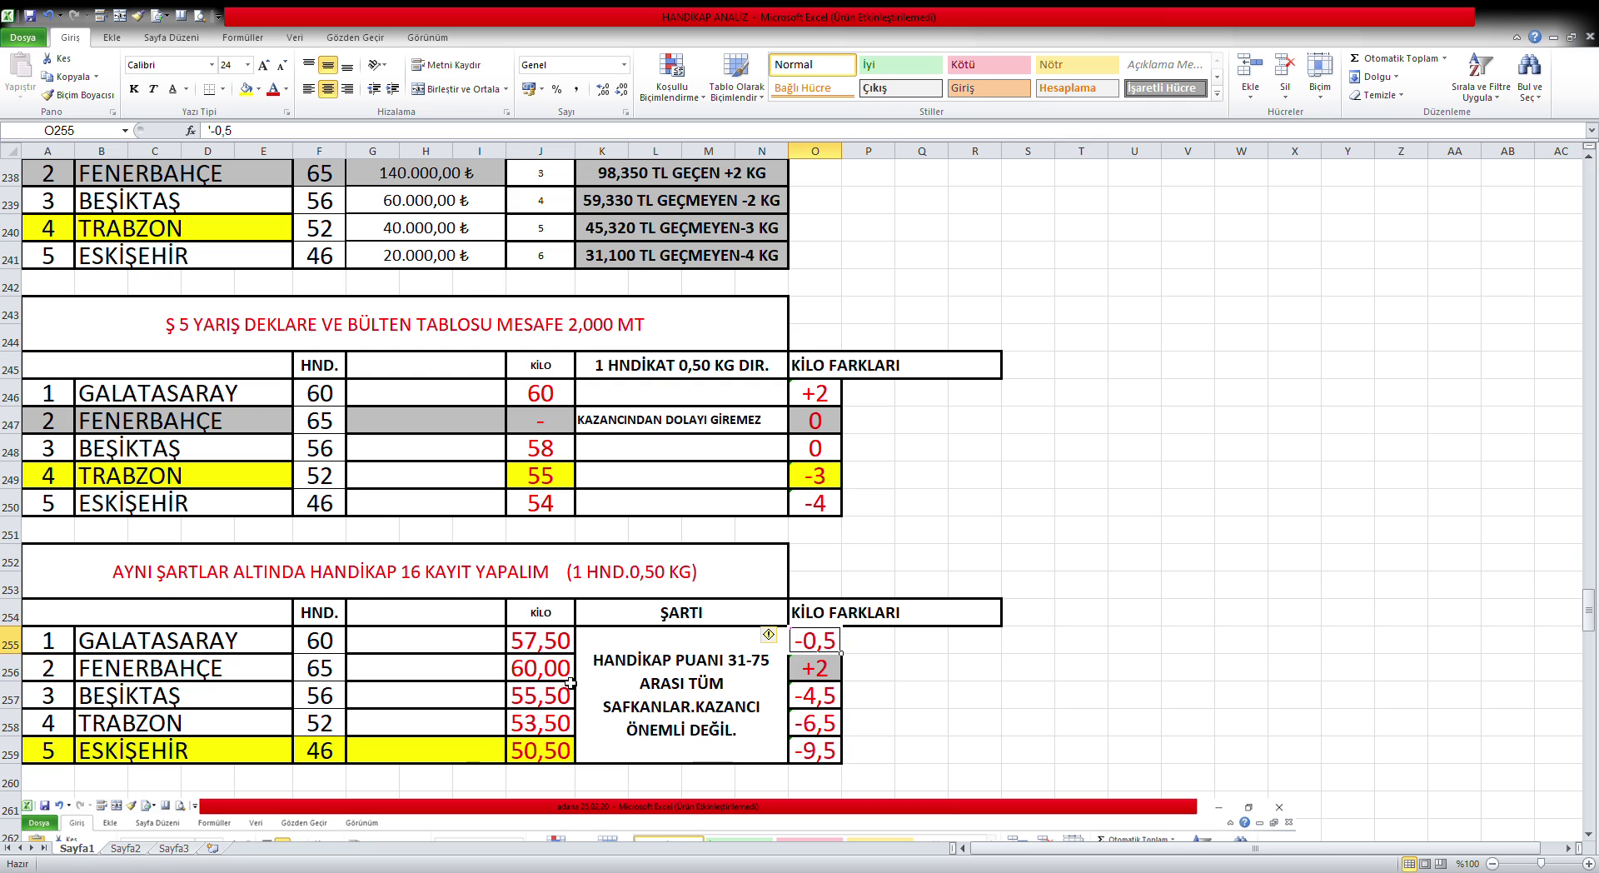
{"action": "left_click", "coordinate": [547, 649]}
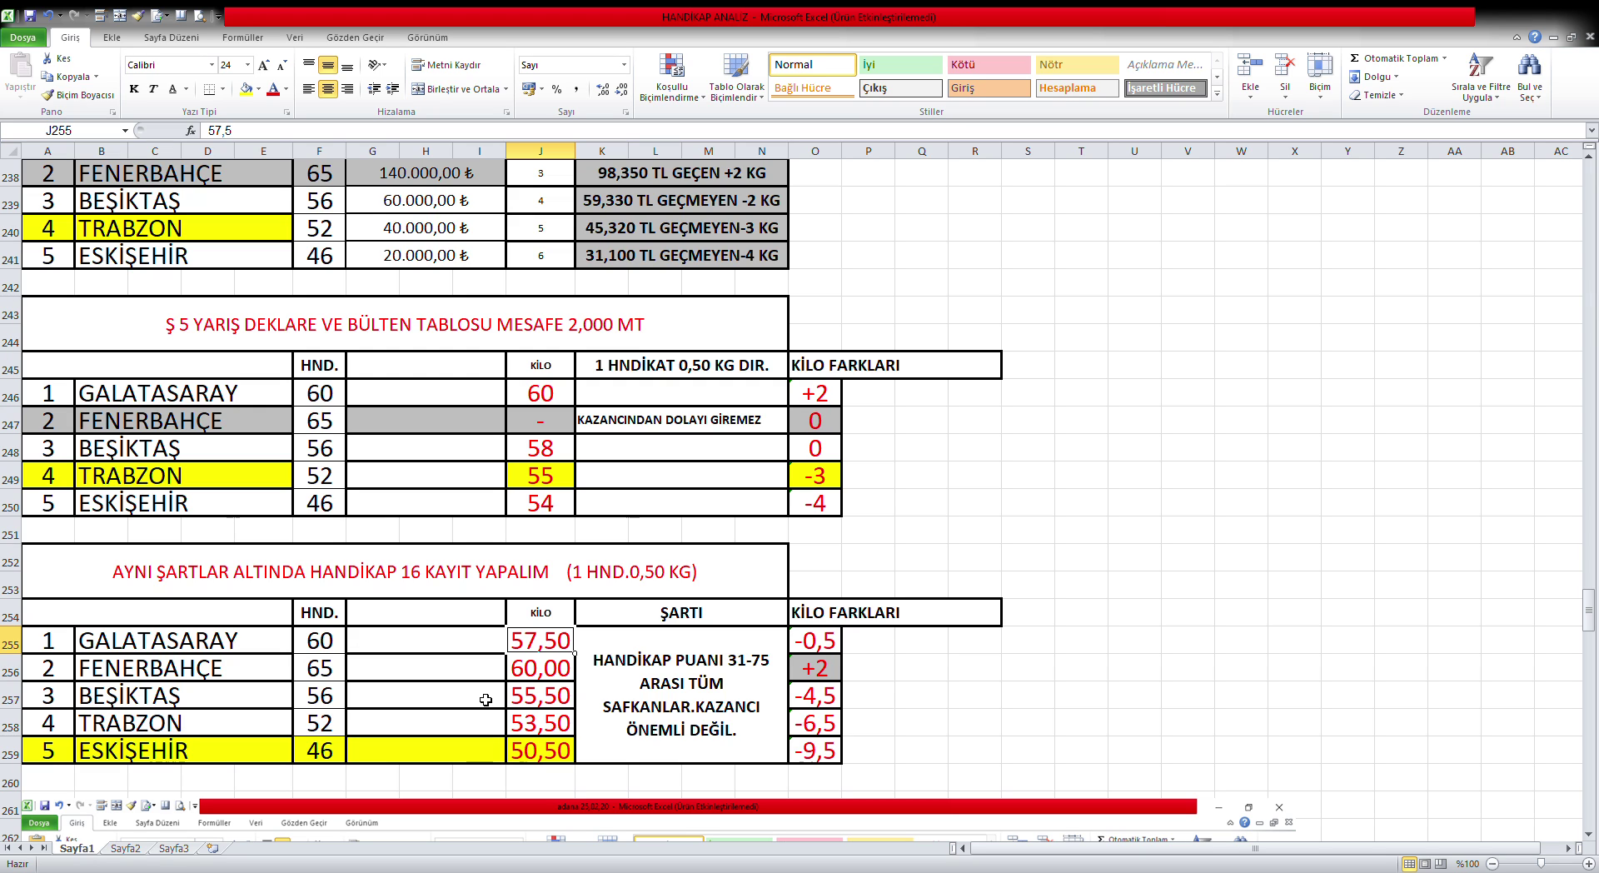
{"action": "left_click", "coordinate": [328, 704]}
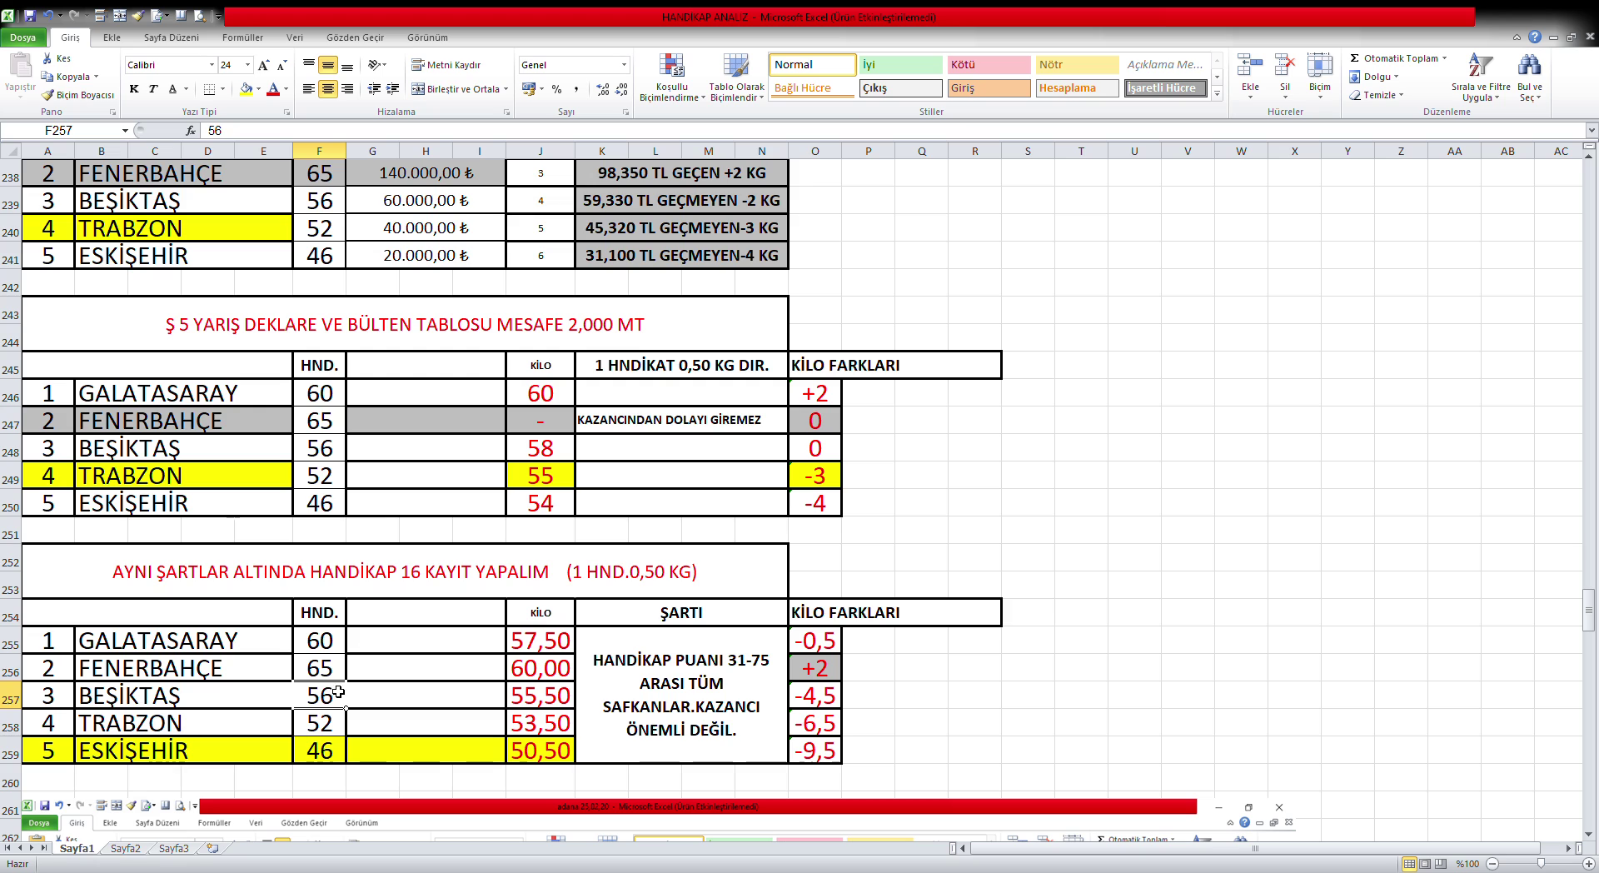
Step: Examine BEŞİKTAŞ's handicap points, weight and weight difference against FENERBAHÇE in the Handikap 16 table
{"action": "key", "text": "Up"}
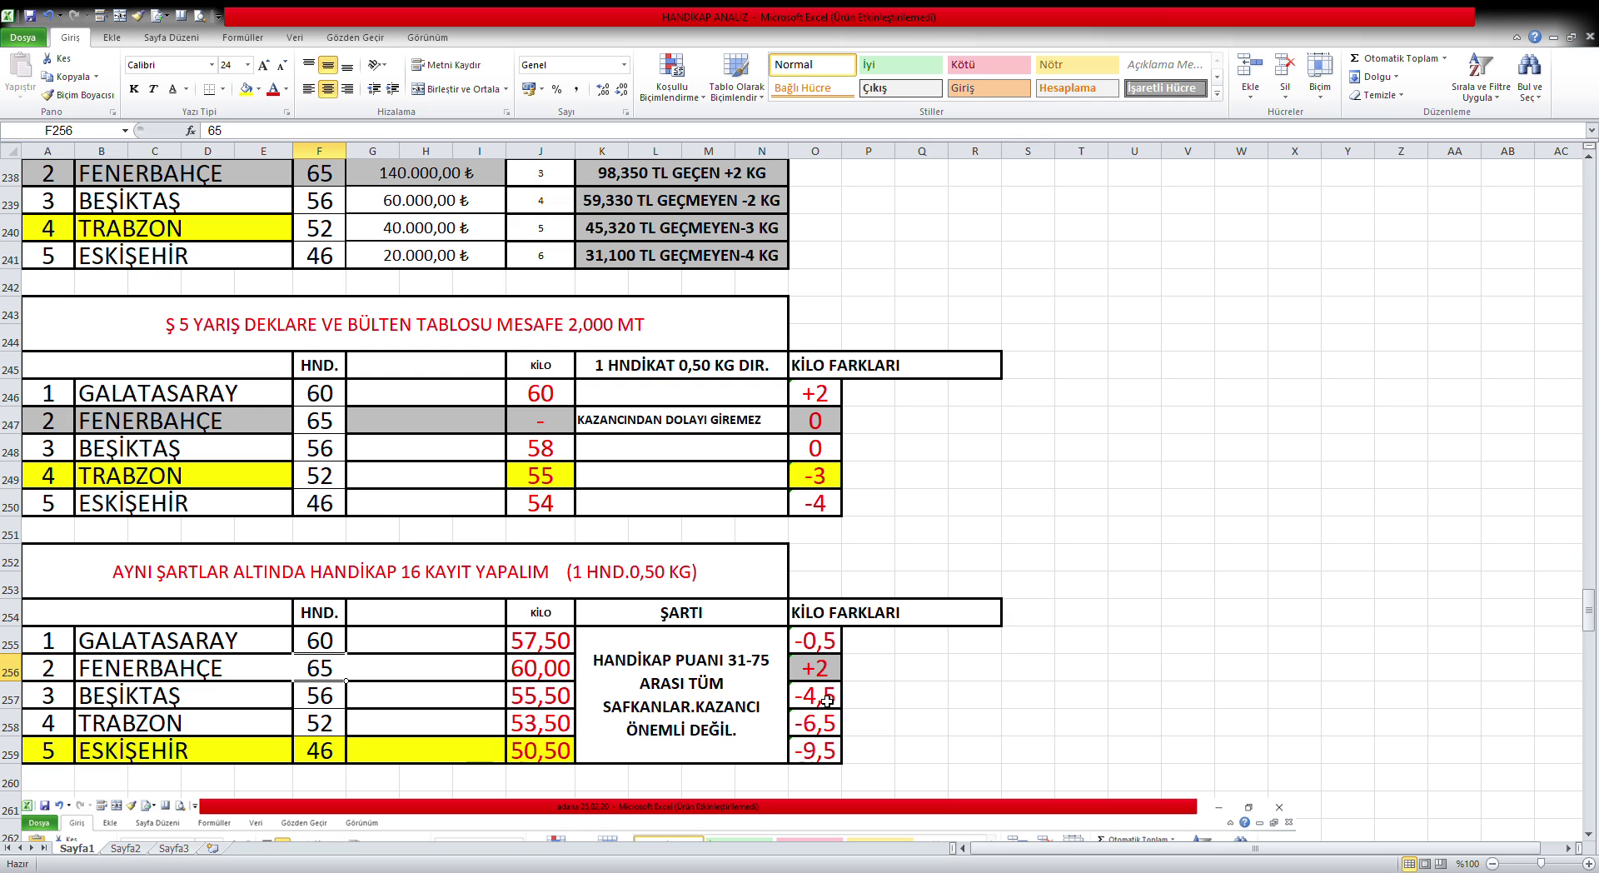
{"action": "left_click", "coordinate": [329, 698]}
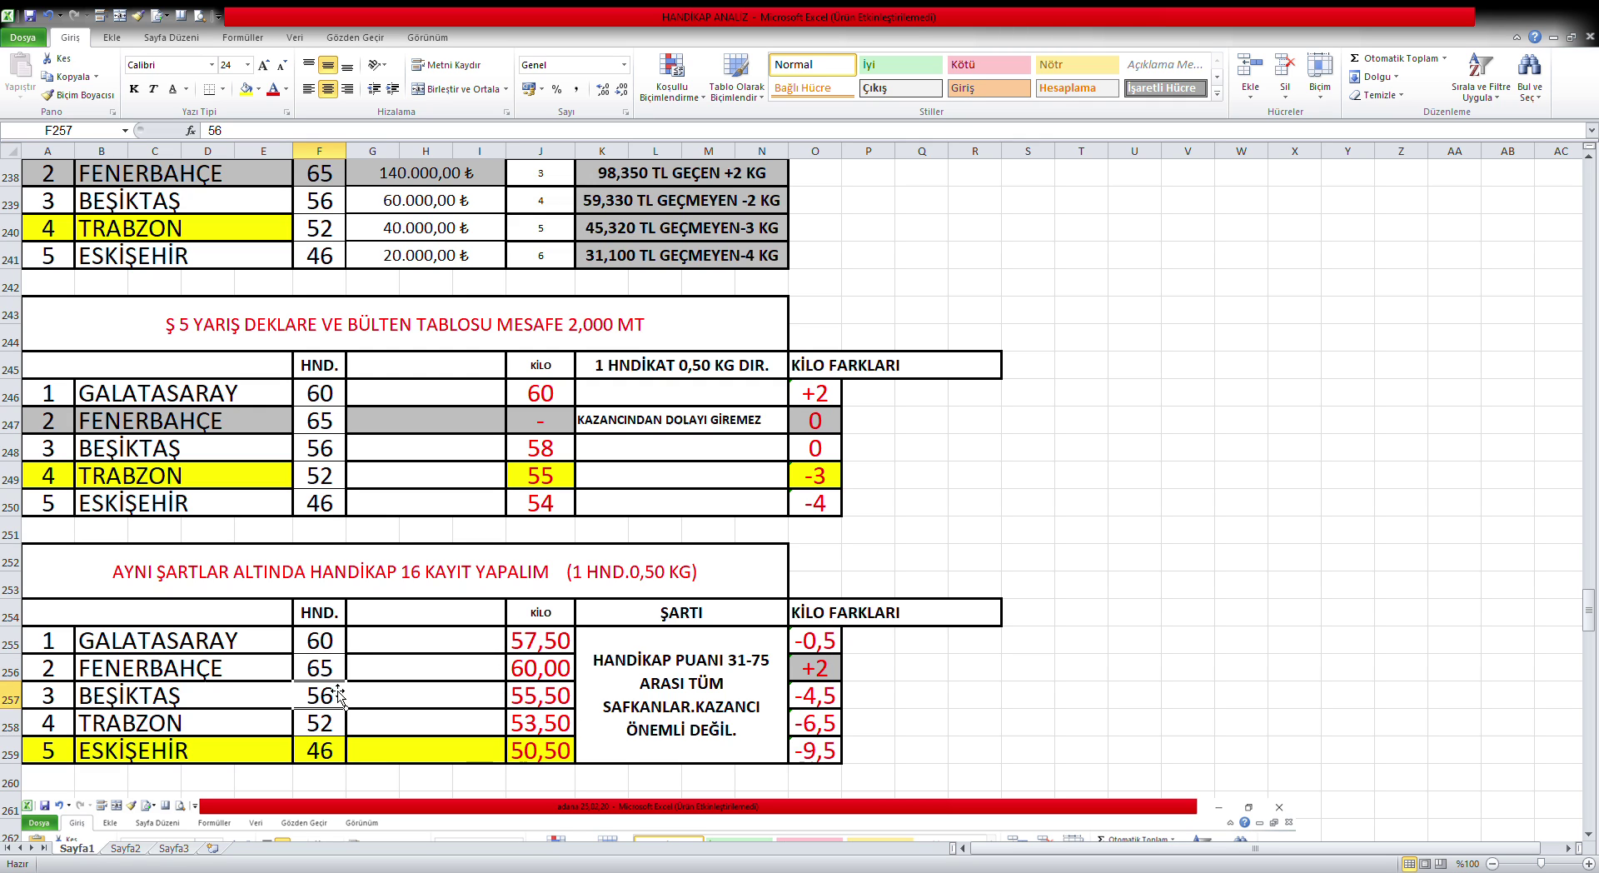
{"action": "left_click", "coordinate": [833, 708]}
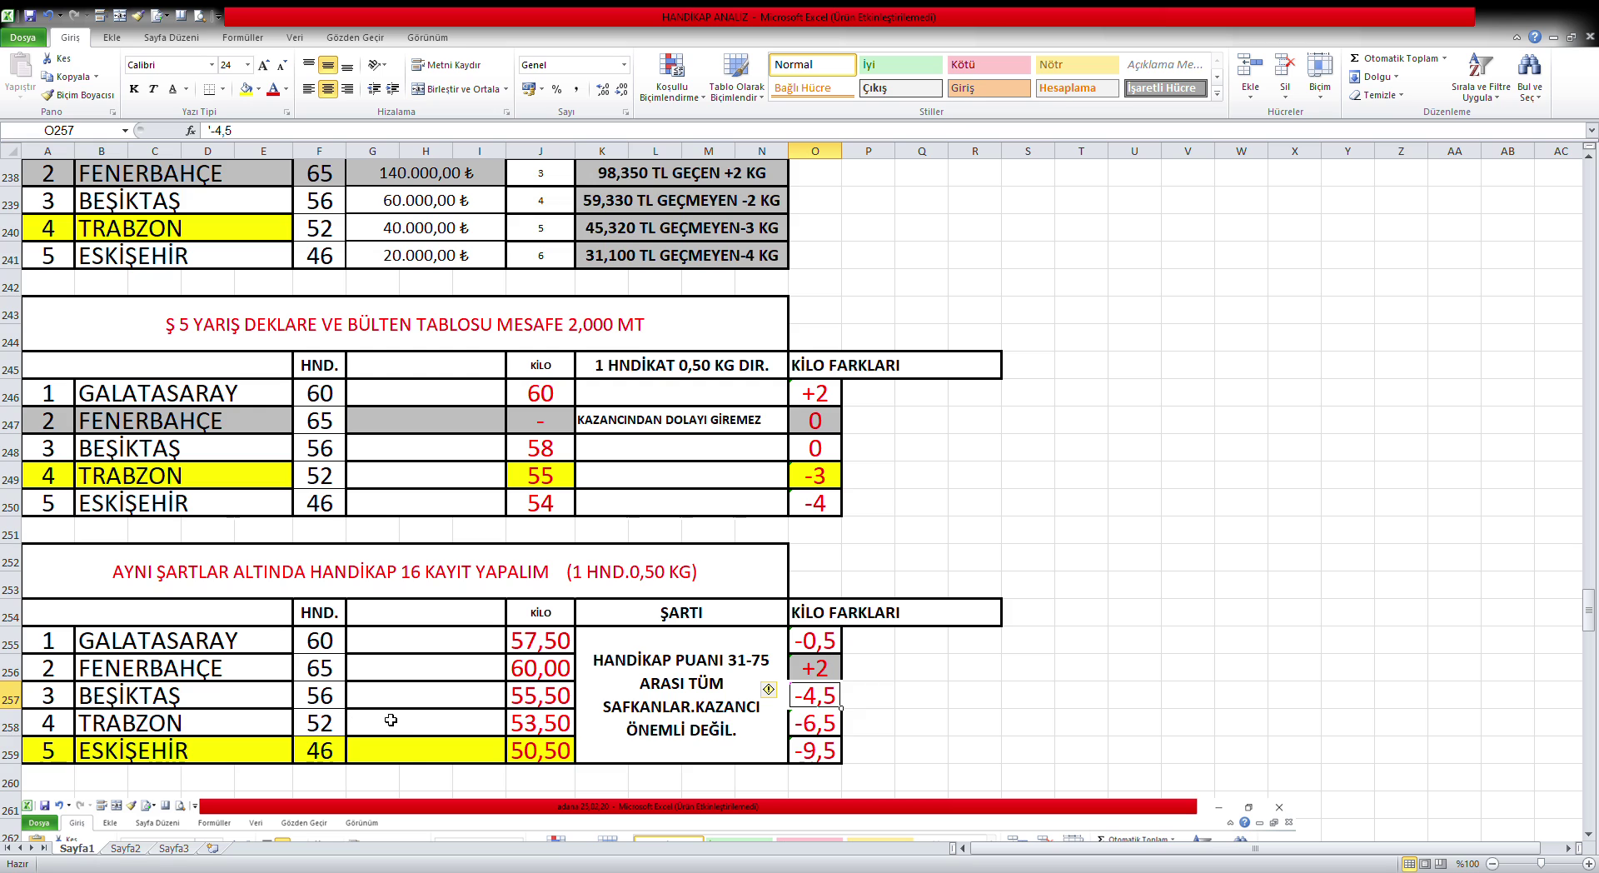
{"action": "left_click", "coordinate": [540, 696]}
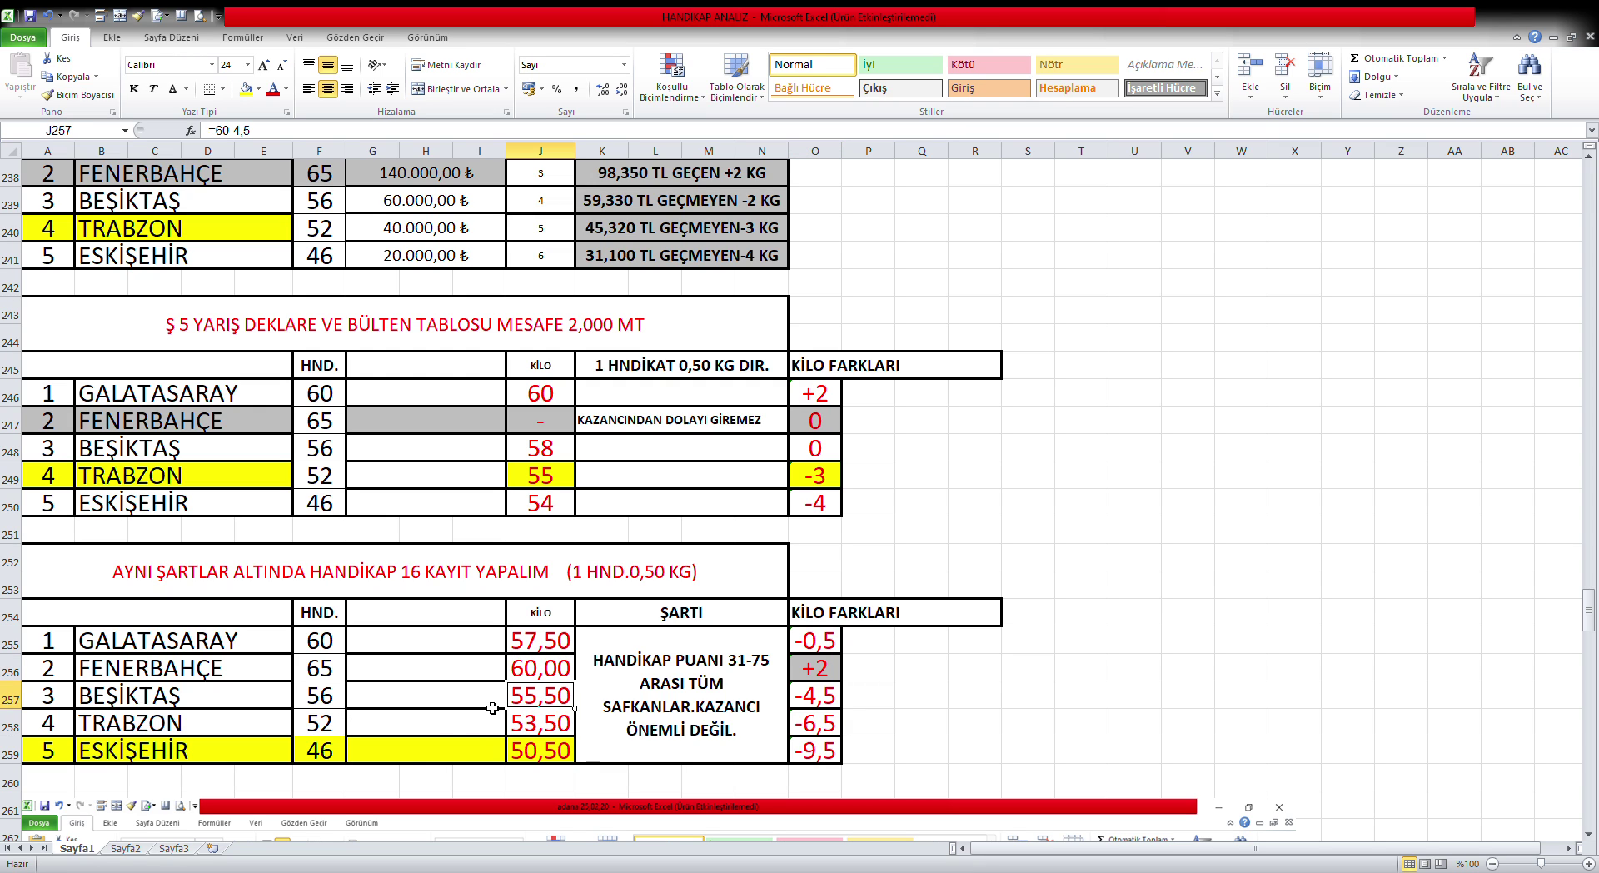
{"action": "left_click", "coordinate": [533, 679]}
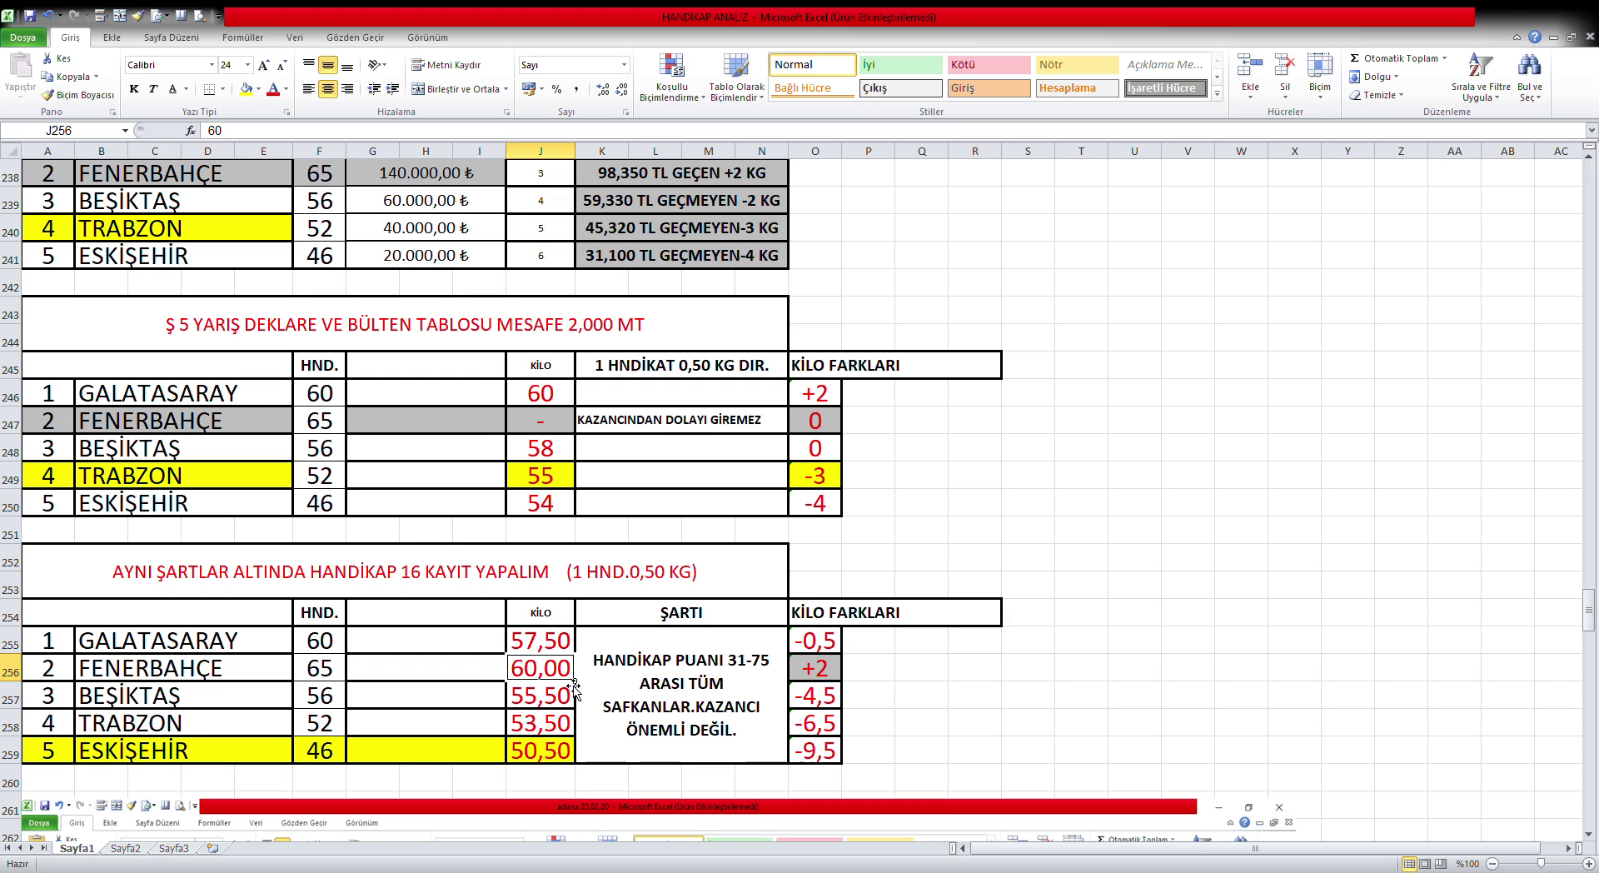
{"action": "left_click", "coordinate": [456, 706]}
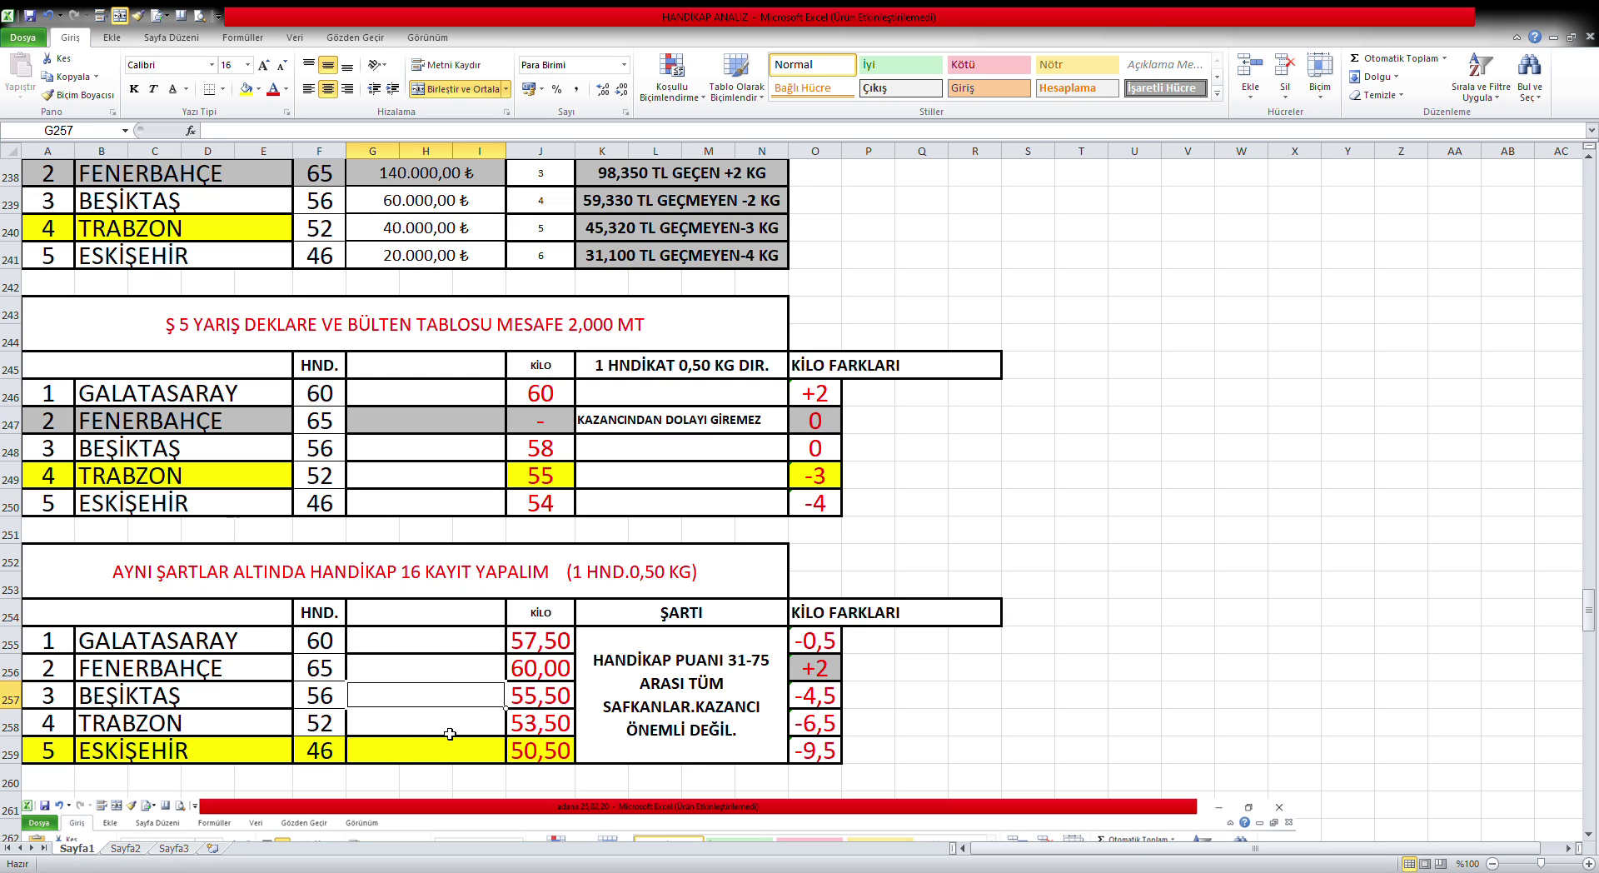
Step: Examine TRABZON's and ESKİŞEHİR's points and weights in the Handikap 16 table, comparing them with FENERBAHÇE and TRABZON's Ş 5 weight
{"action": "left_click", "coordinate": [327, 720]}
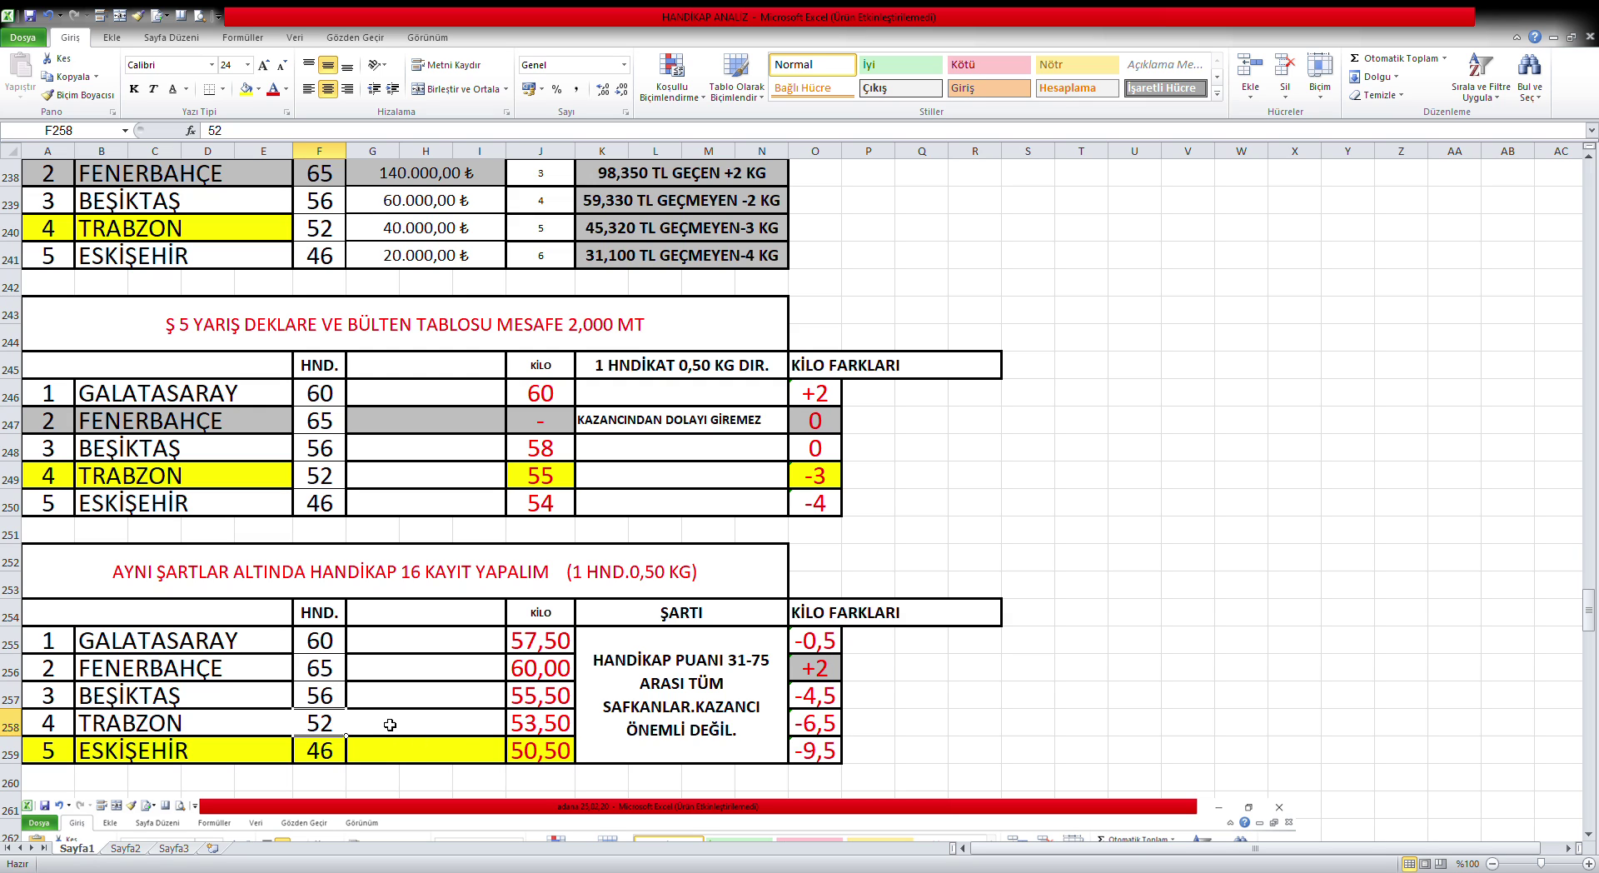
{"action": "left_click", "coordinate": [827, 735]}
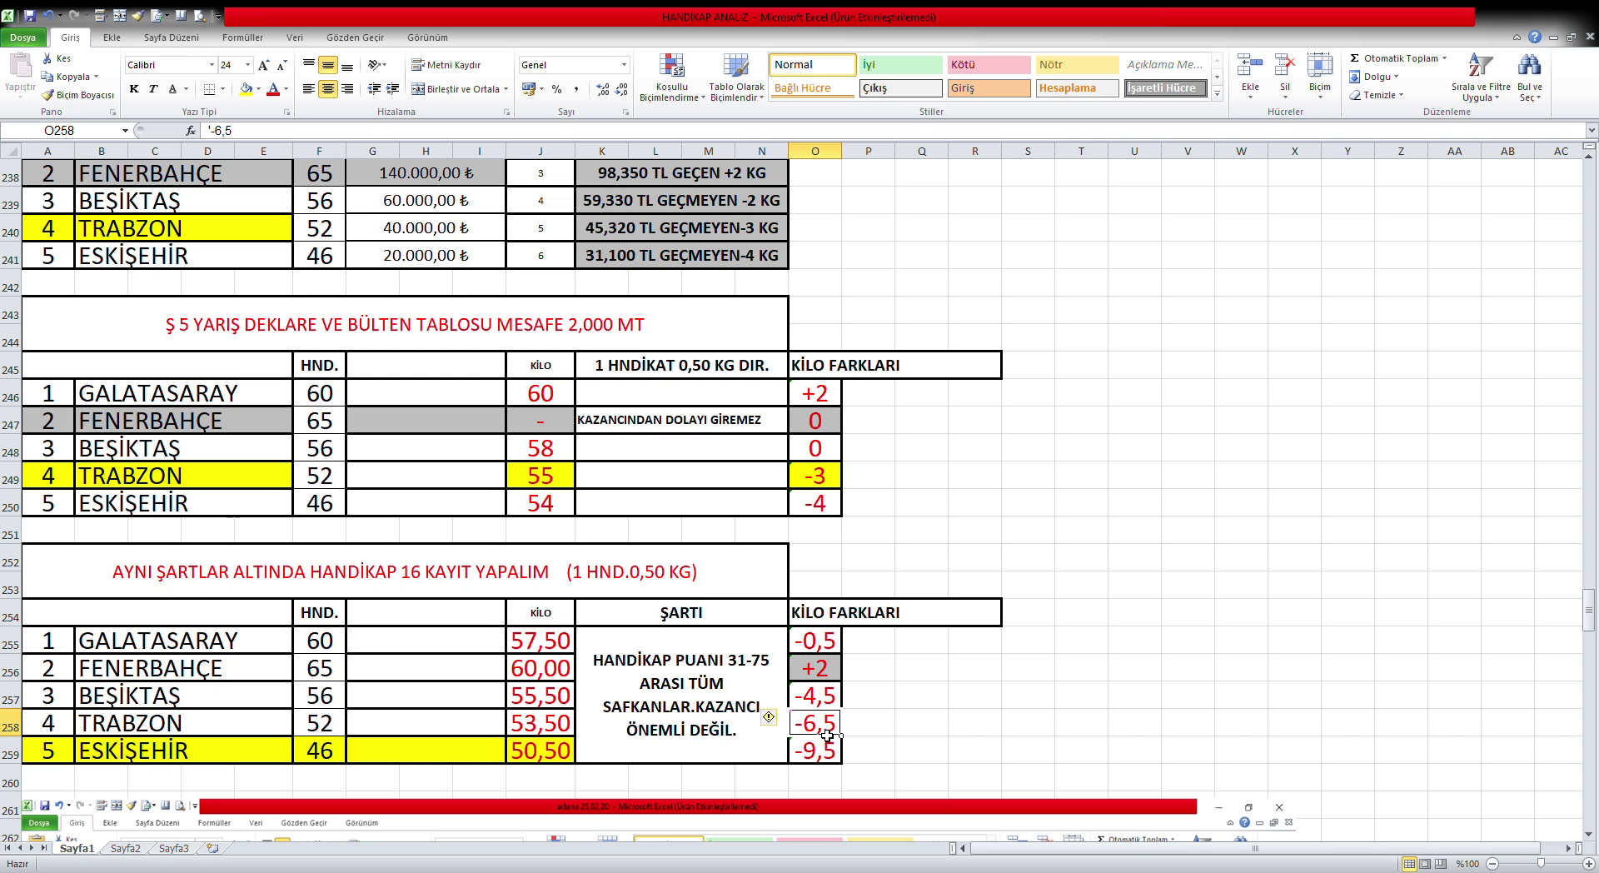
{"action": "left_click", "coordinate": [565, 730]}
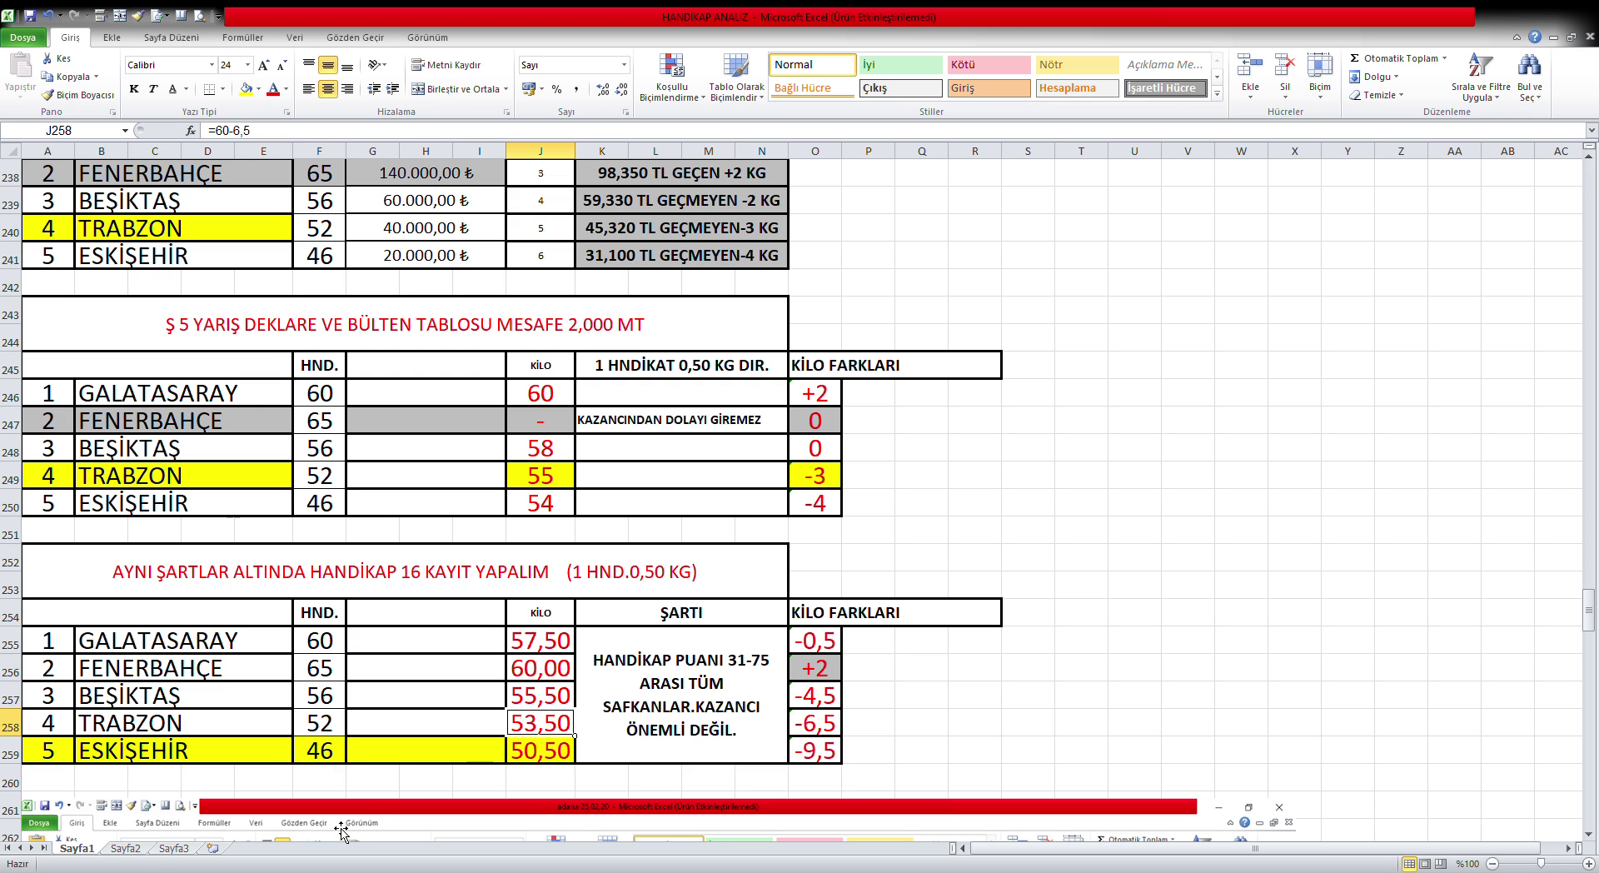
{"action": "left_click", "coordinate": [338, 759]}
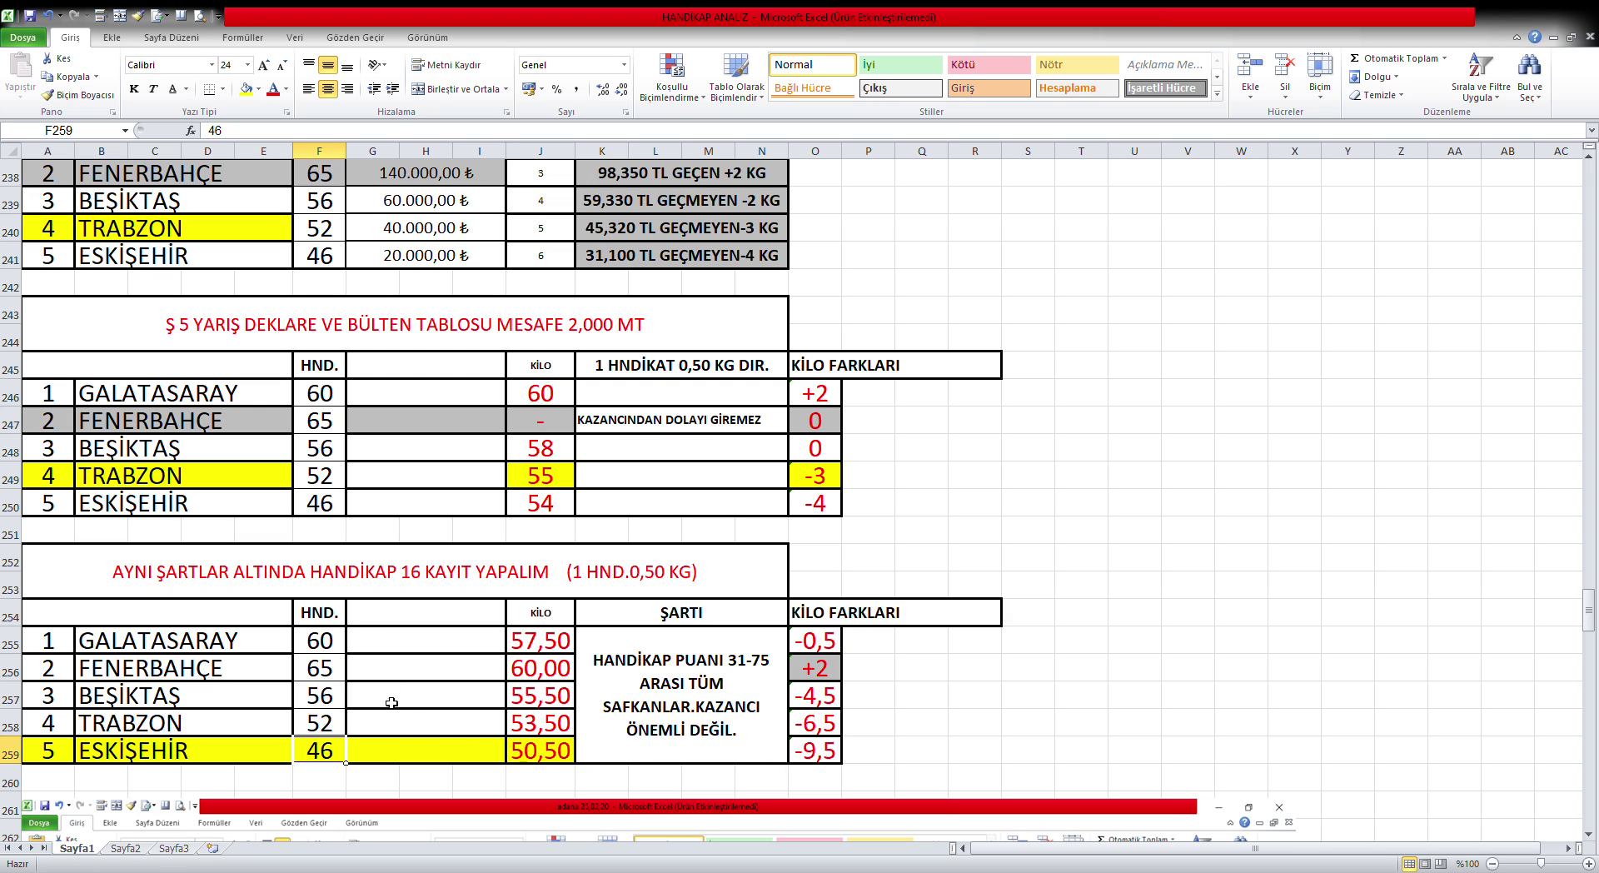
{"action": "left_click", "coordinate": [335, 677]}
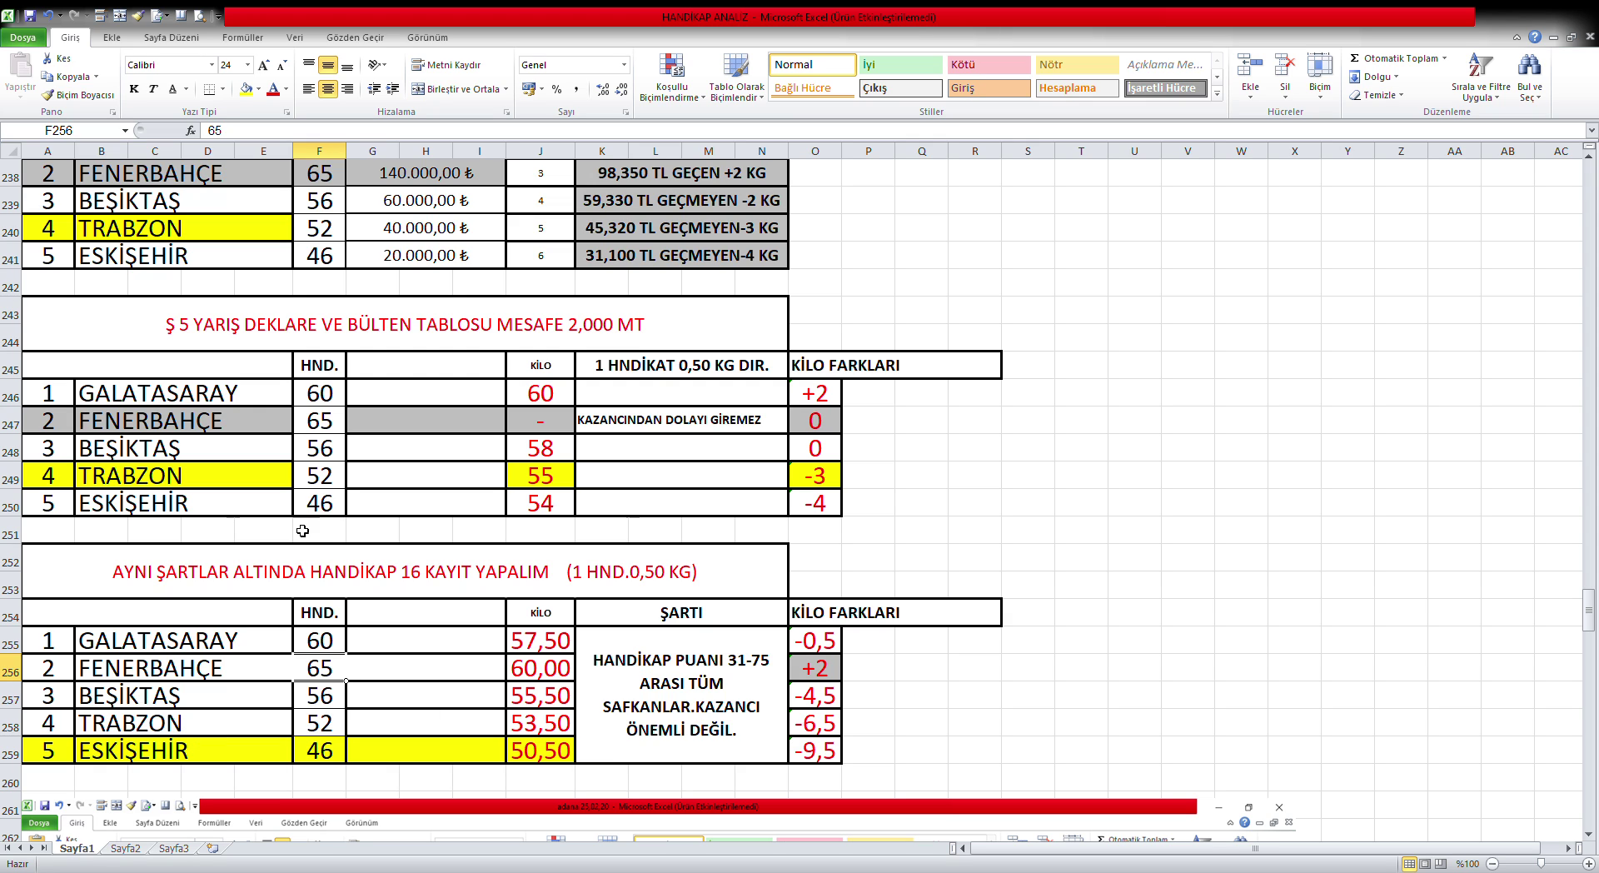
{"action": "left_click", "coordinate": [566, 482]}
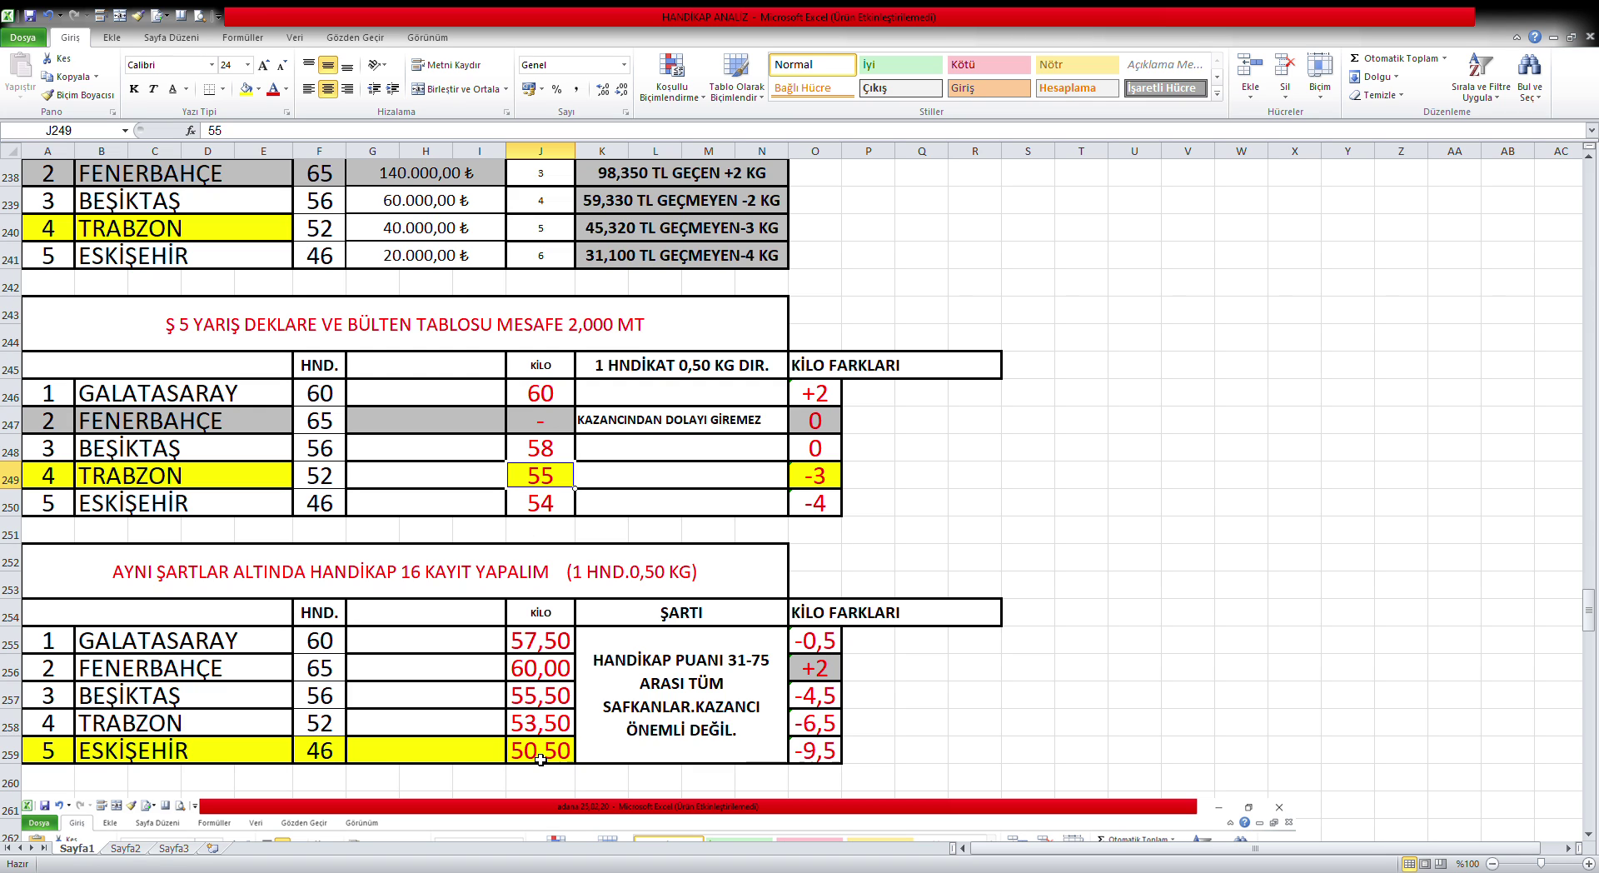
Step: Review the Ş.3 results, current horse status and Ş.5 registration tables against the Ş 5 and Handikap 16 weights
{"action": "scroll", "coordinate": [756, 712], "scroll_direction": "up", "scroll_amount": 4}
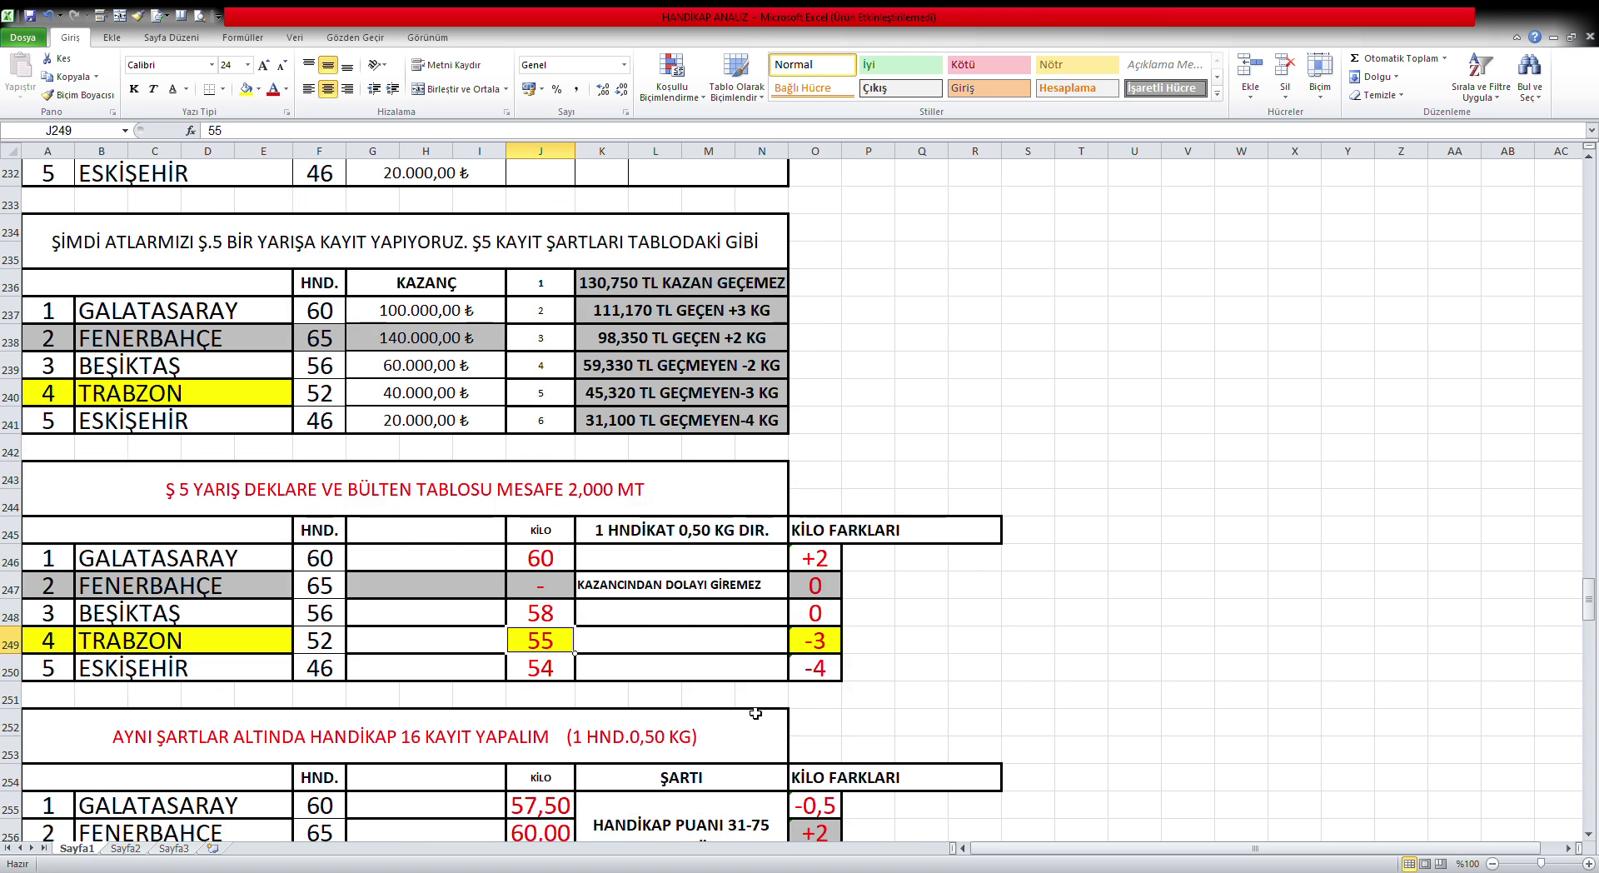
{"action": "scroll", "coordinate": [755, 712], "scroll_direction": "up", "scroll_amount": 3}
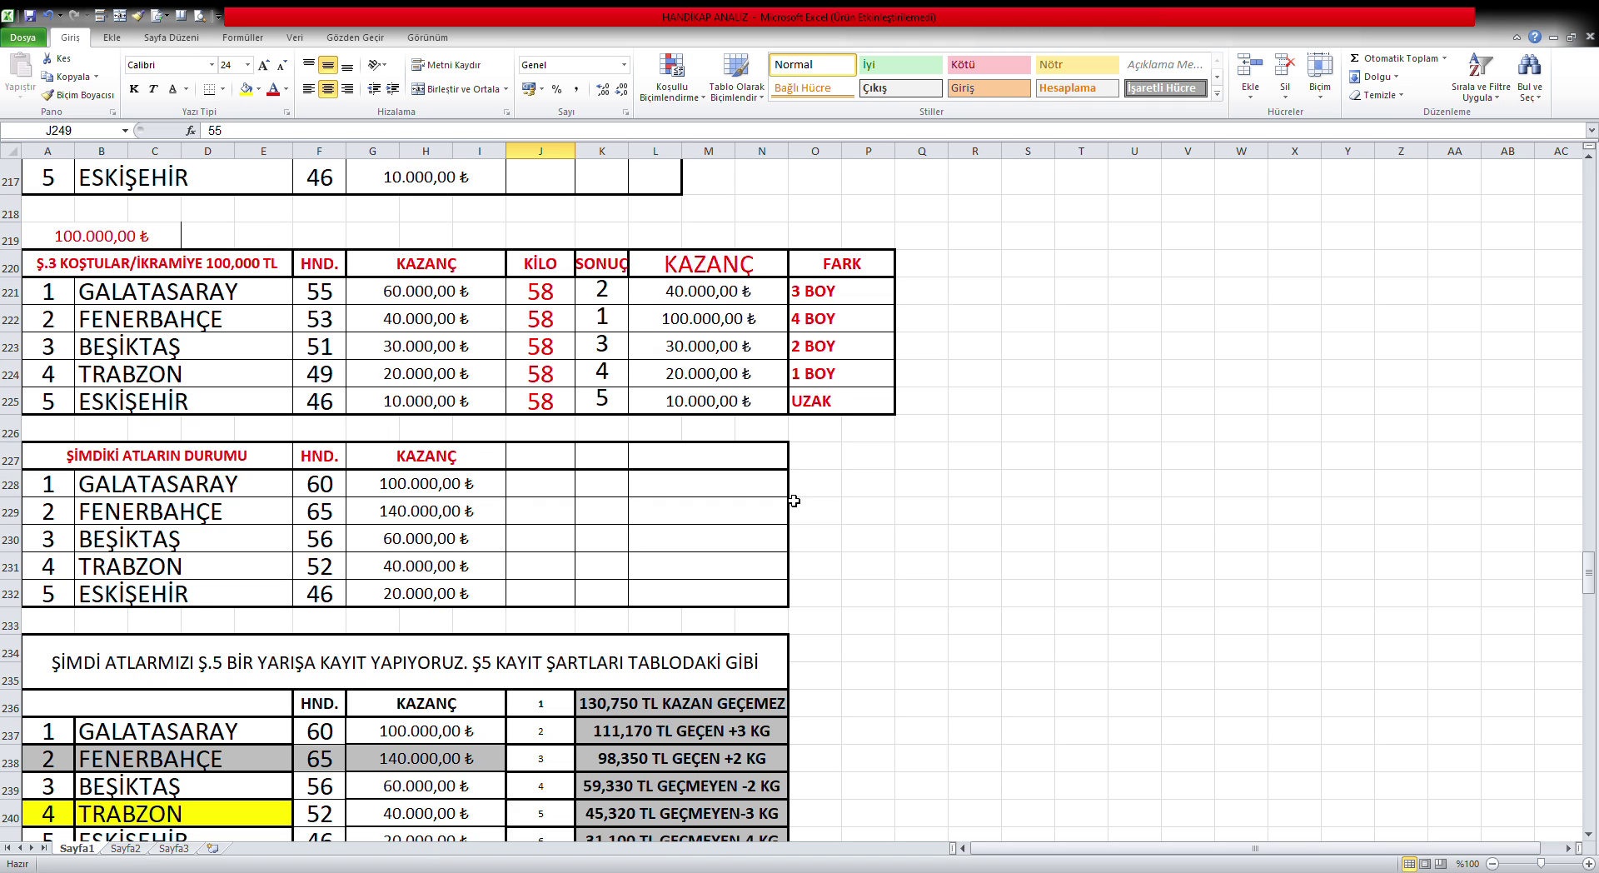
{"action": "scroll", "coordinate": [741, 545], "scroll_direction": "down", "scroll_amount": 3}
{"action": "scroll", "coordinate": [742, 548], "scroll_direction": "down", "scroll_amount": 3}
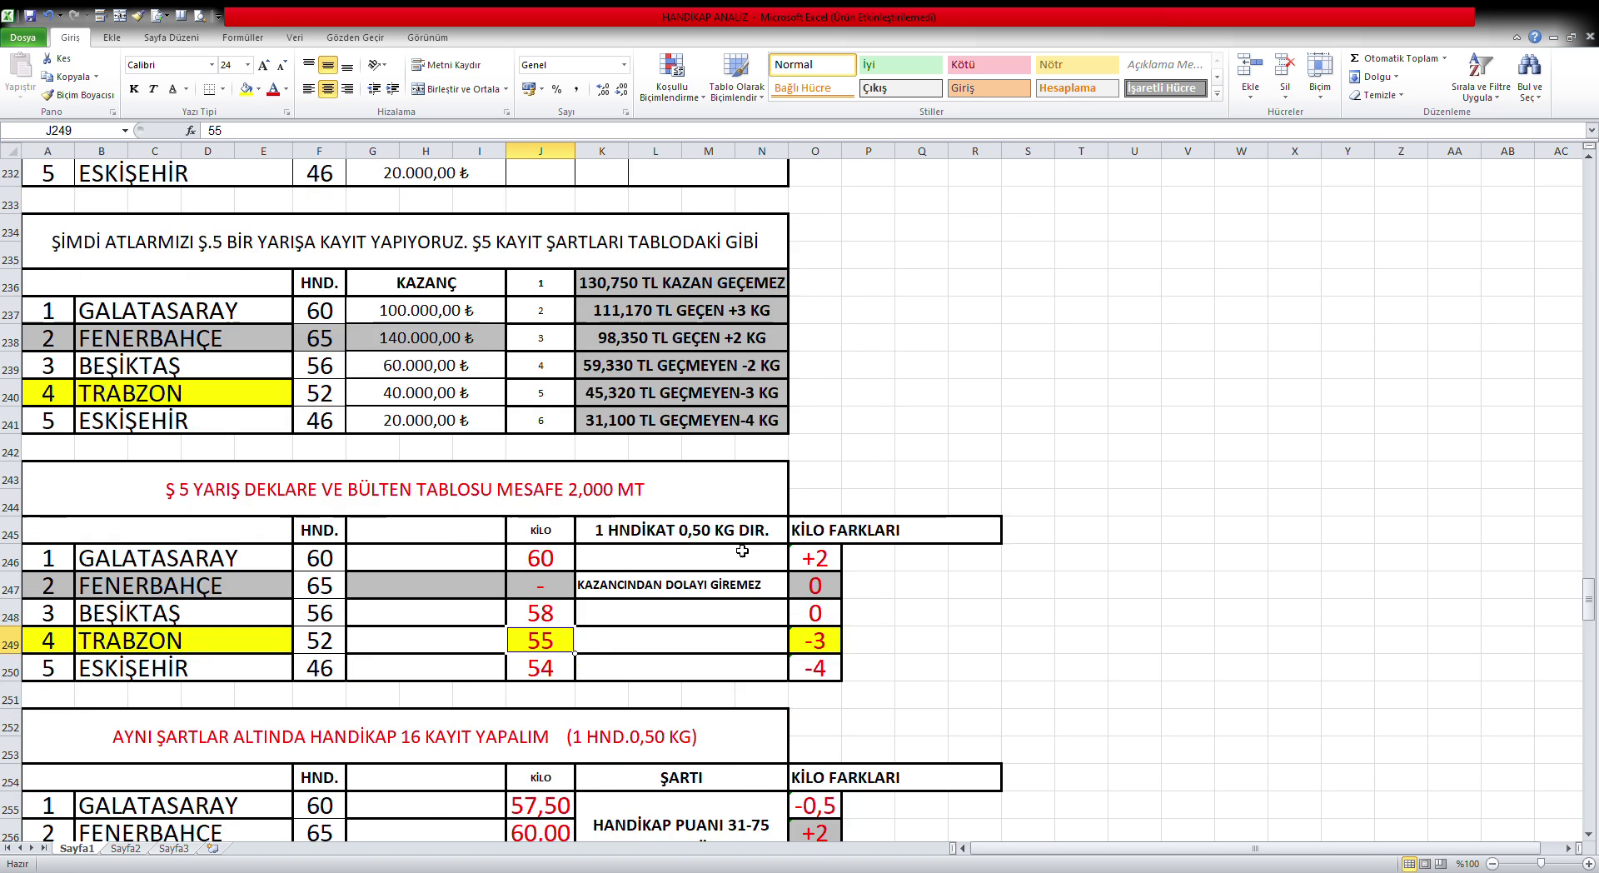
{"action": "scroll", "coordinate": [612, 679], "scroll_direction": "down", "scroll_amount": 2}
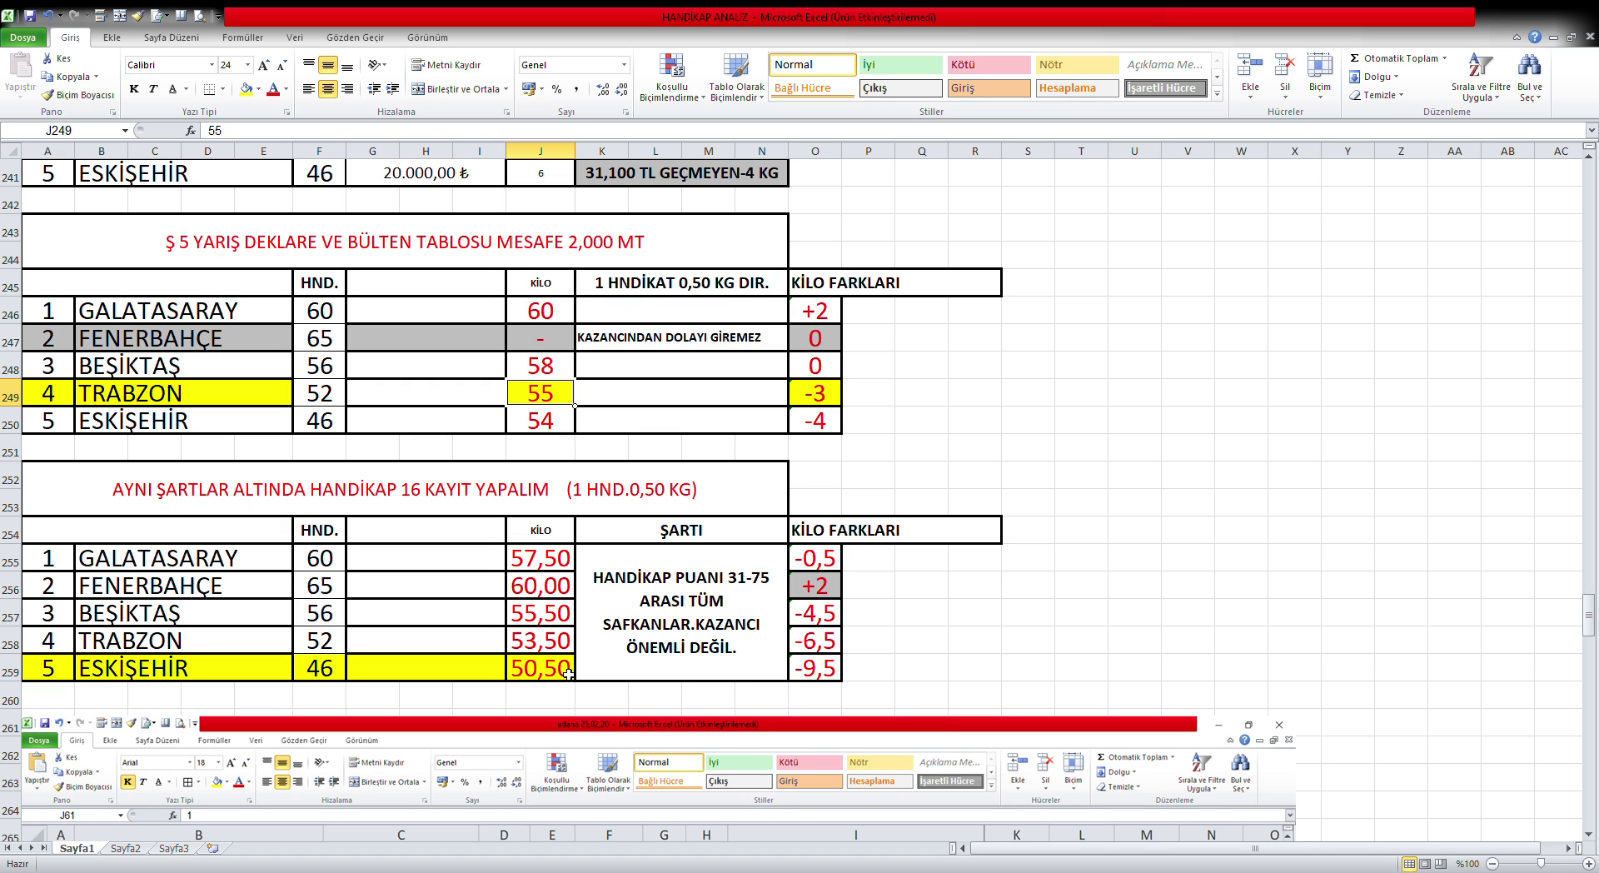
Step: Examine the weights and HP points in the pasted race card with the A 3 and ŞARTLI 3 races
{"action": "scroll", "coordinate": [569, 675], "scroll_direction": "down", "scroll_amount": 1}
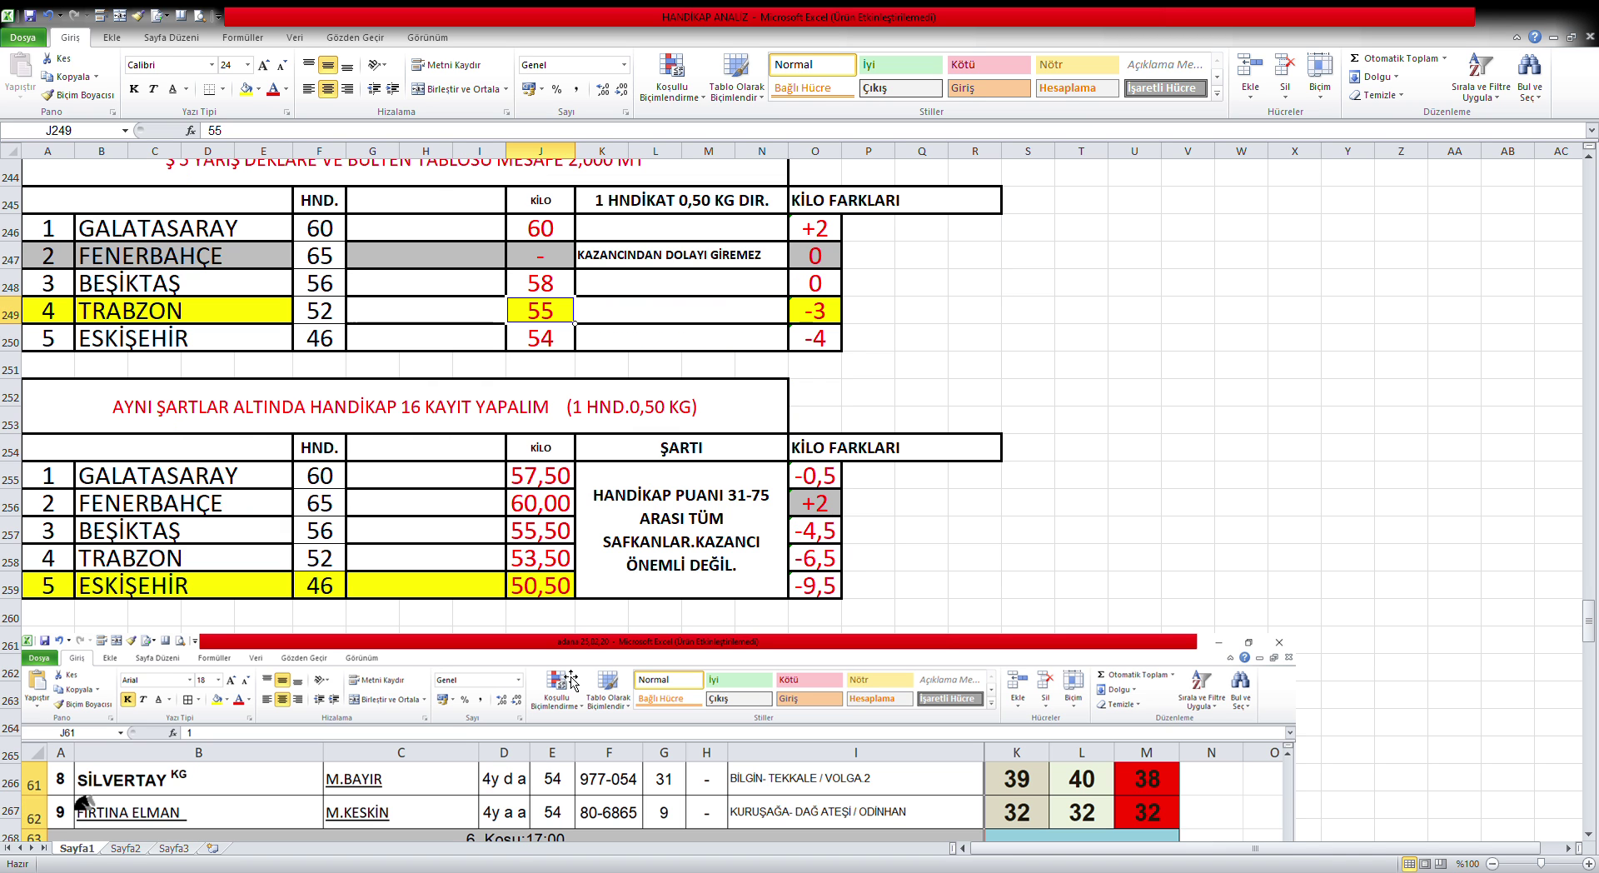
{"action": "scroll", "coordinate": [571, 681], "scroll_direction": "down", "scroll_amount": 1}
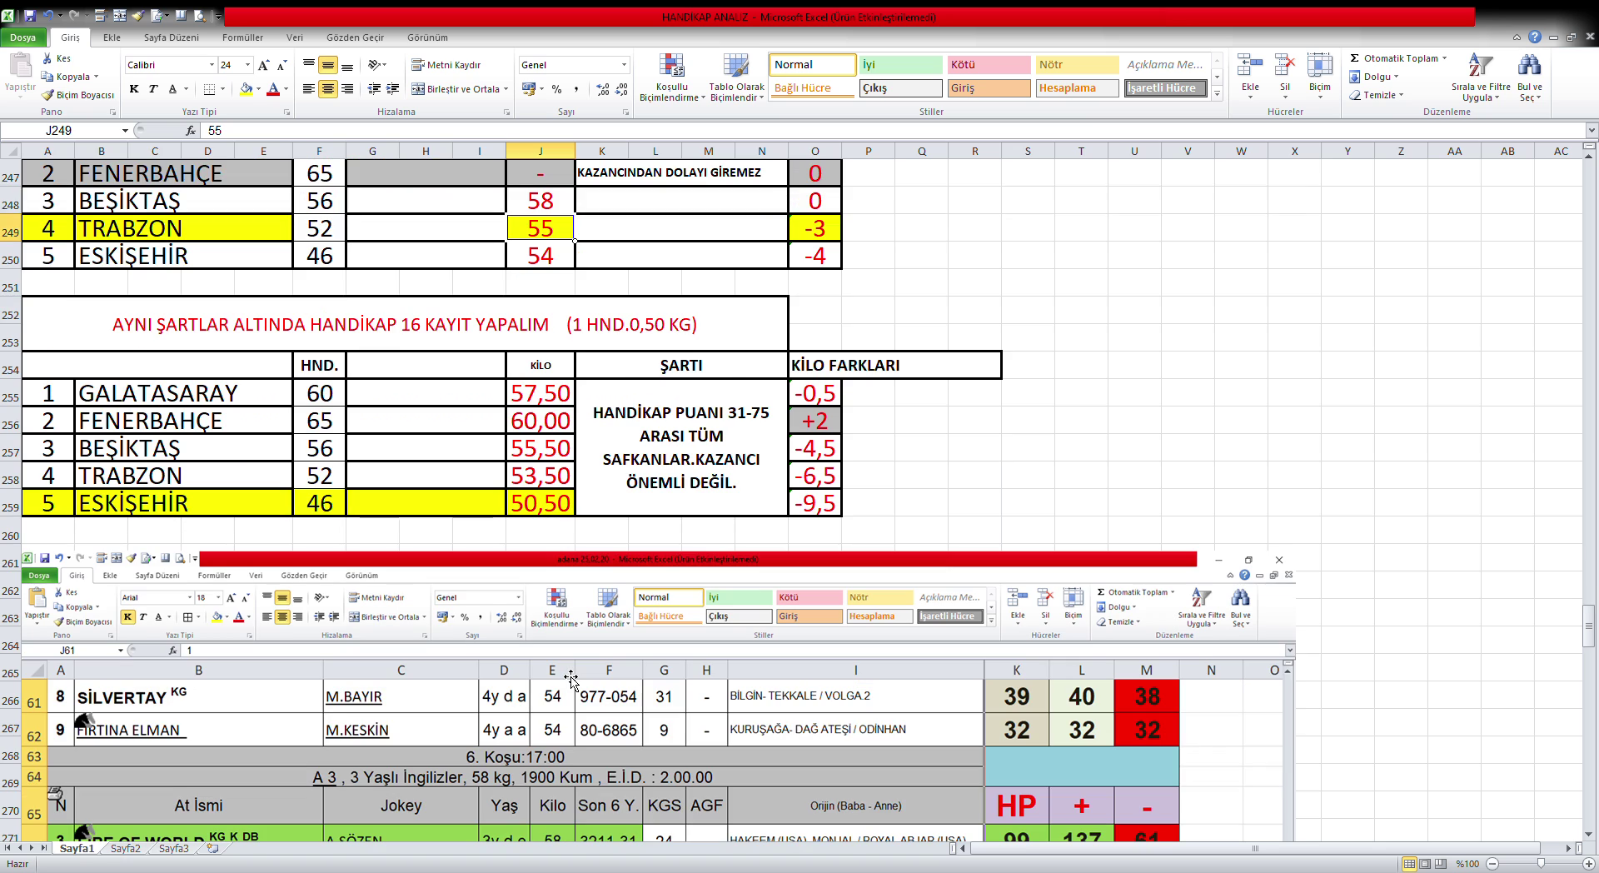
{"action": "scroll", "coordinate": [572, 680], "scroll_direction": "down", "scroll_amount": 4}
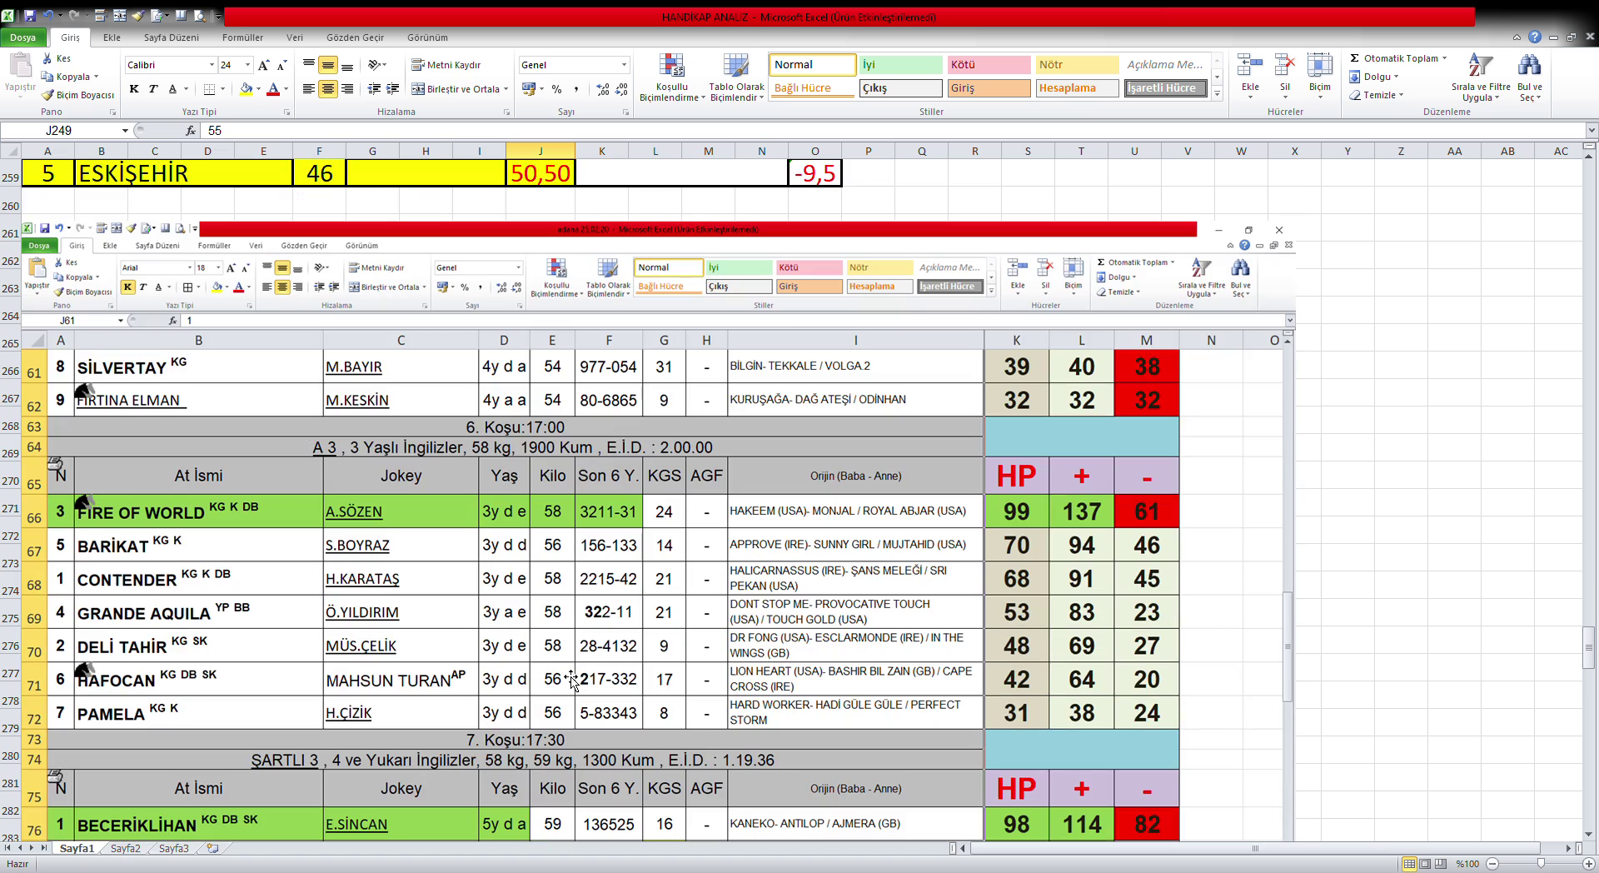
{"action": "scroll", "coordinate": [571, 679], "scroll_direction": "down", "scroll_amount": 1}
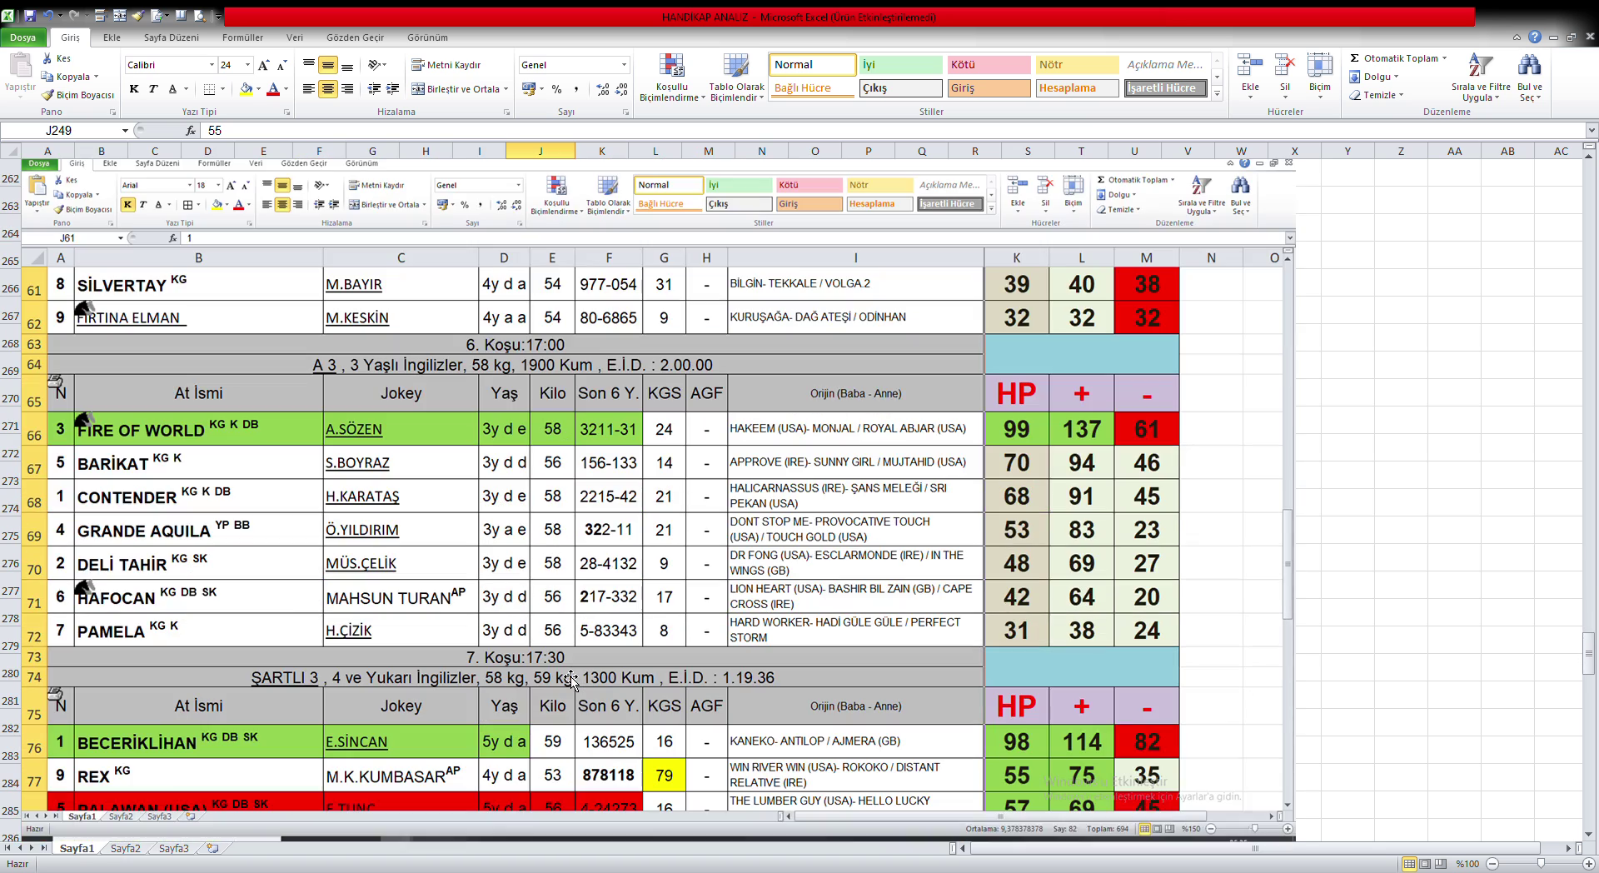
{"action": "scroll", "coordinate": [572, 681], "scroll_direction": "down", "scroll_amount": 1}
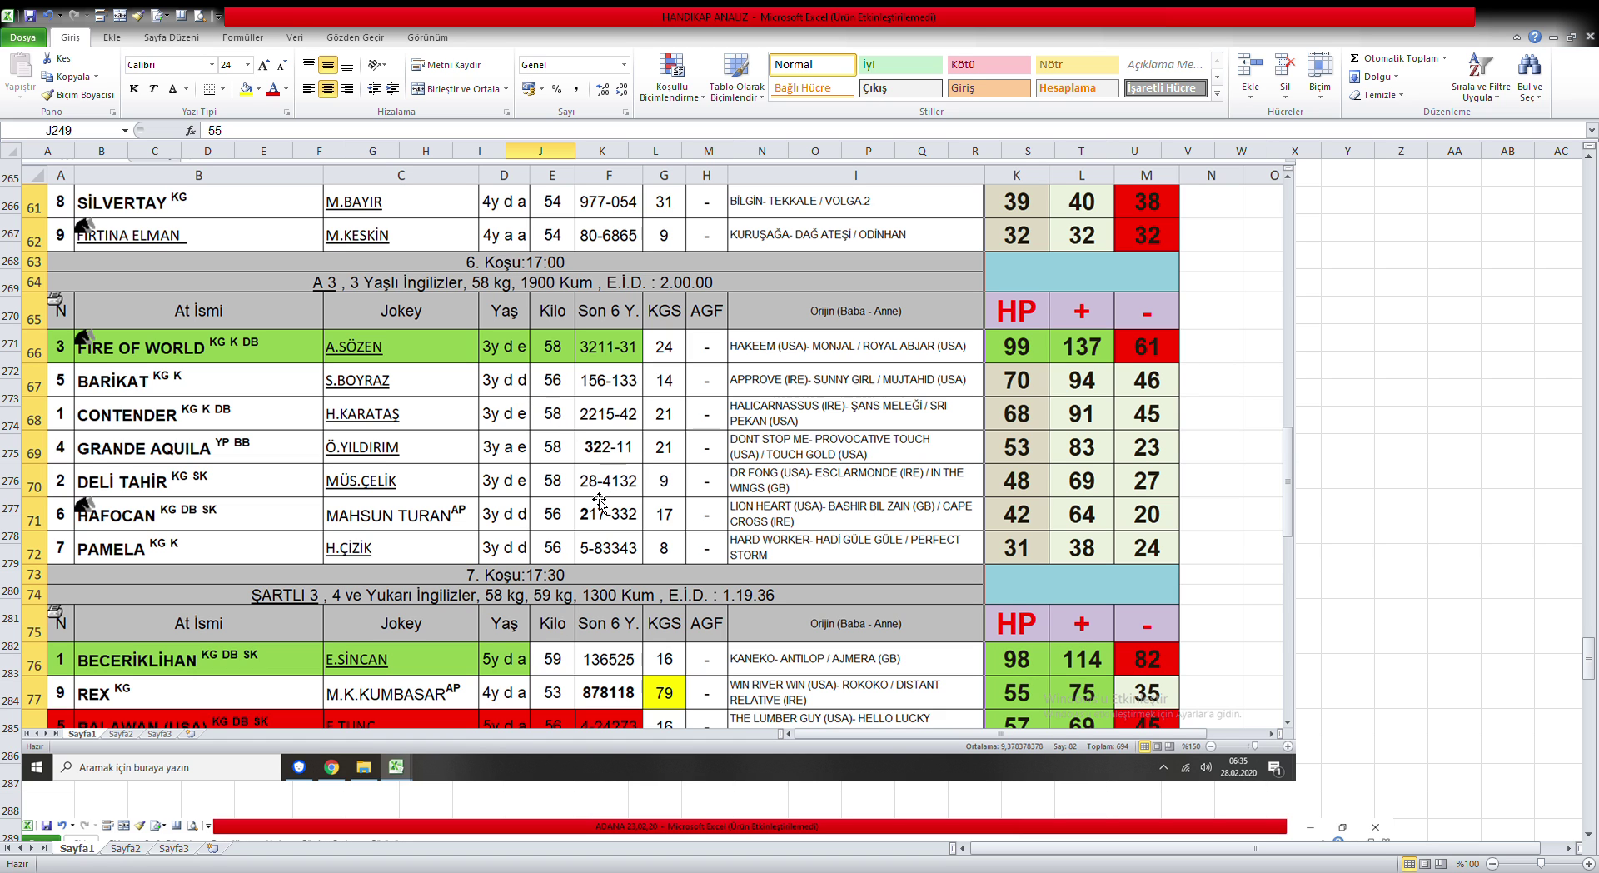
Step: Compare the horses' weights and HP points in the pasted Handikap 16 and Handikap 17 race cards
{"action": "scroll", "coordinate": [533, 473], "scroll_direction": "down", "scroll_amount": 2}
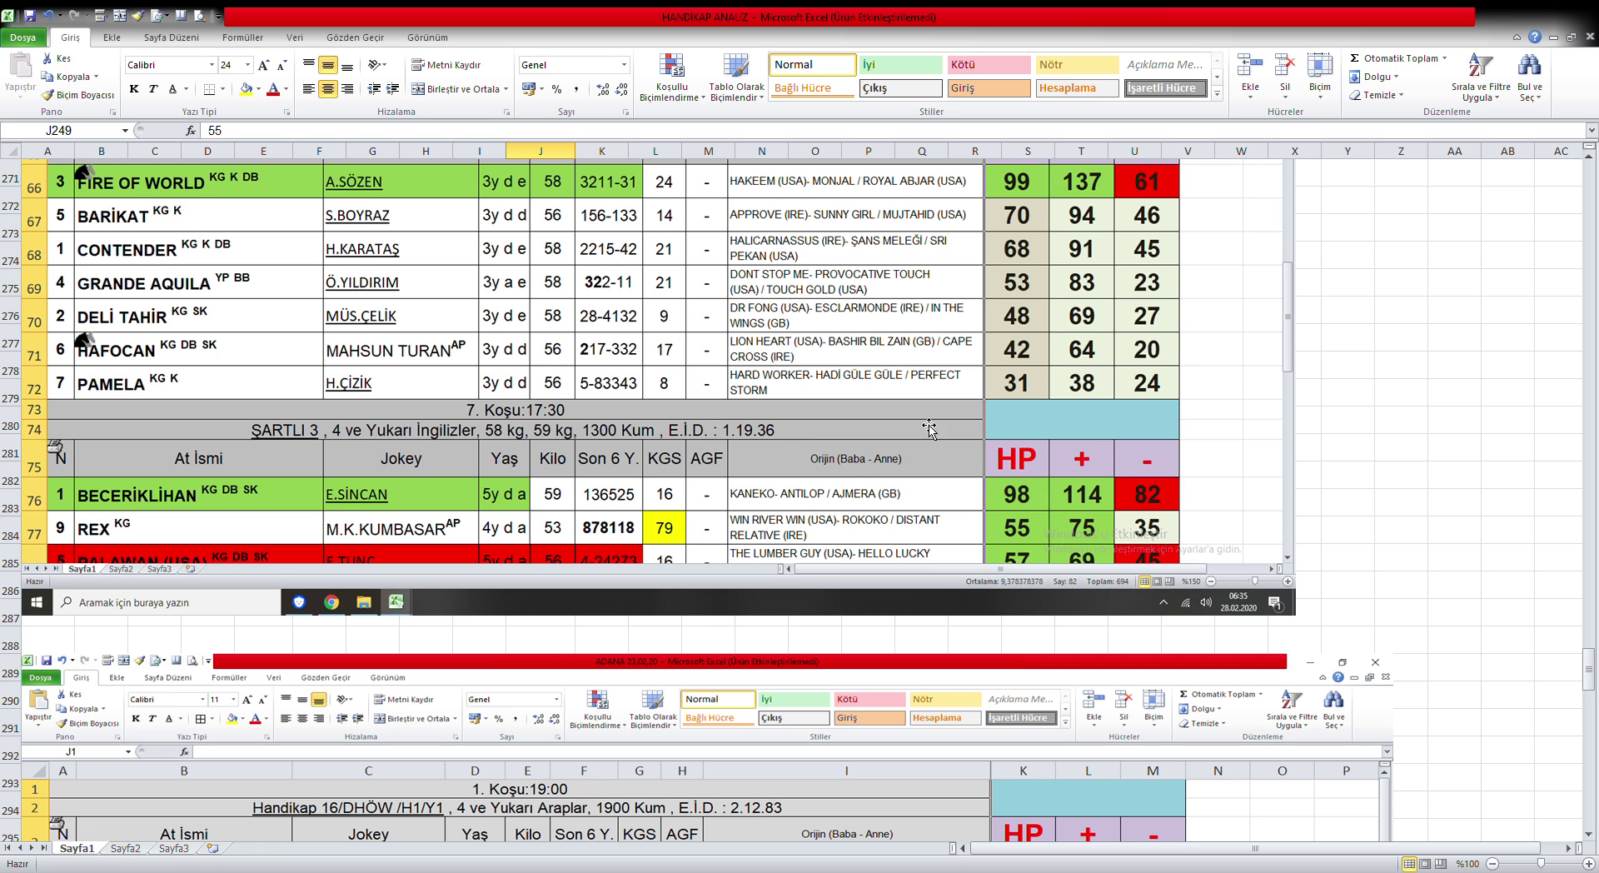
{"action": "scroll", "coordinate": [869, 458], "scroll_direction": "down", "scroll_amount": 4}
{"action": "scroll", "coordinate": [867, 454], "scroll_direction": "down", "scroll_amount": 2}
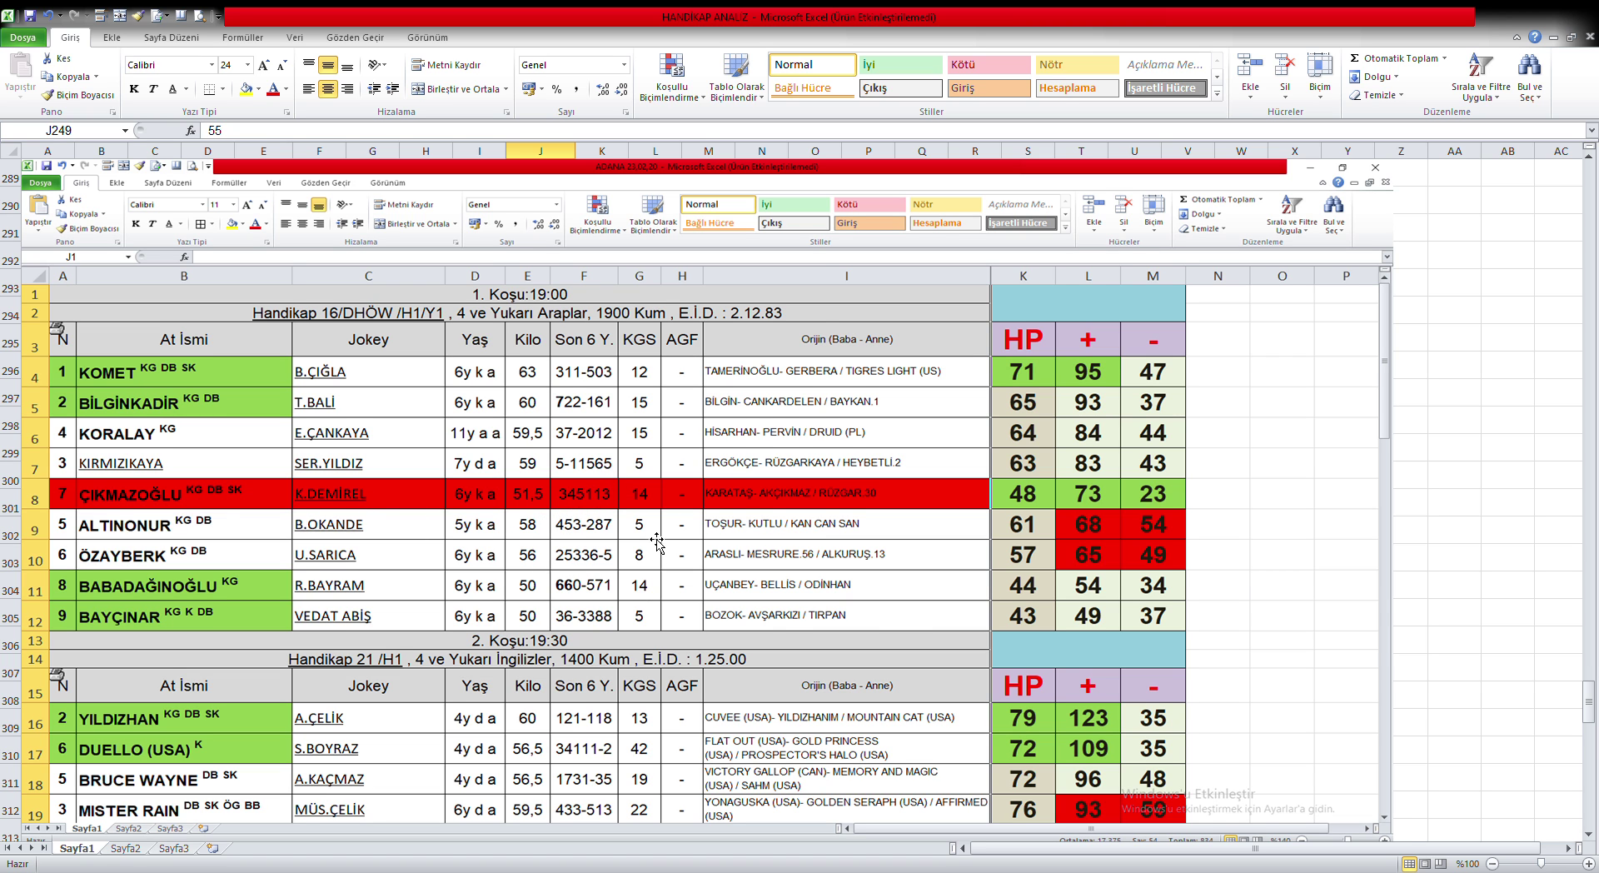
{"action": "scroll", "coordinate": [653, 558], "scroll_direction": "down", "scroll_amount": 1}
{"action": "scroll", "coordinate": [653, 558], "scroll_direction": "down", "scroll_amount": 7}
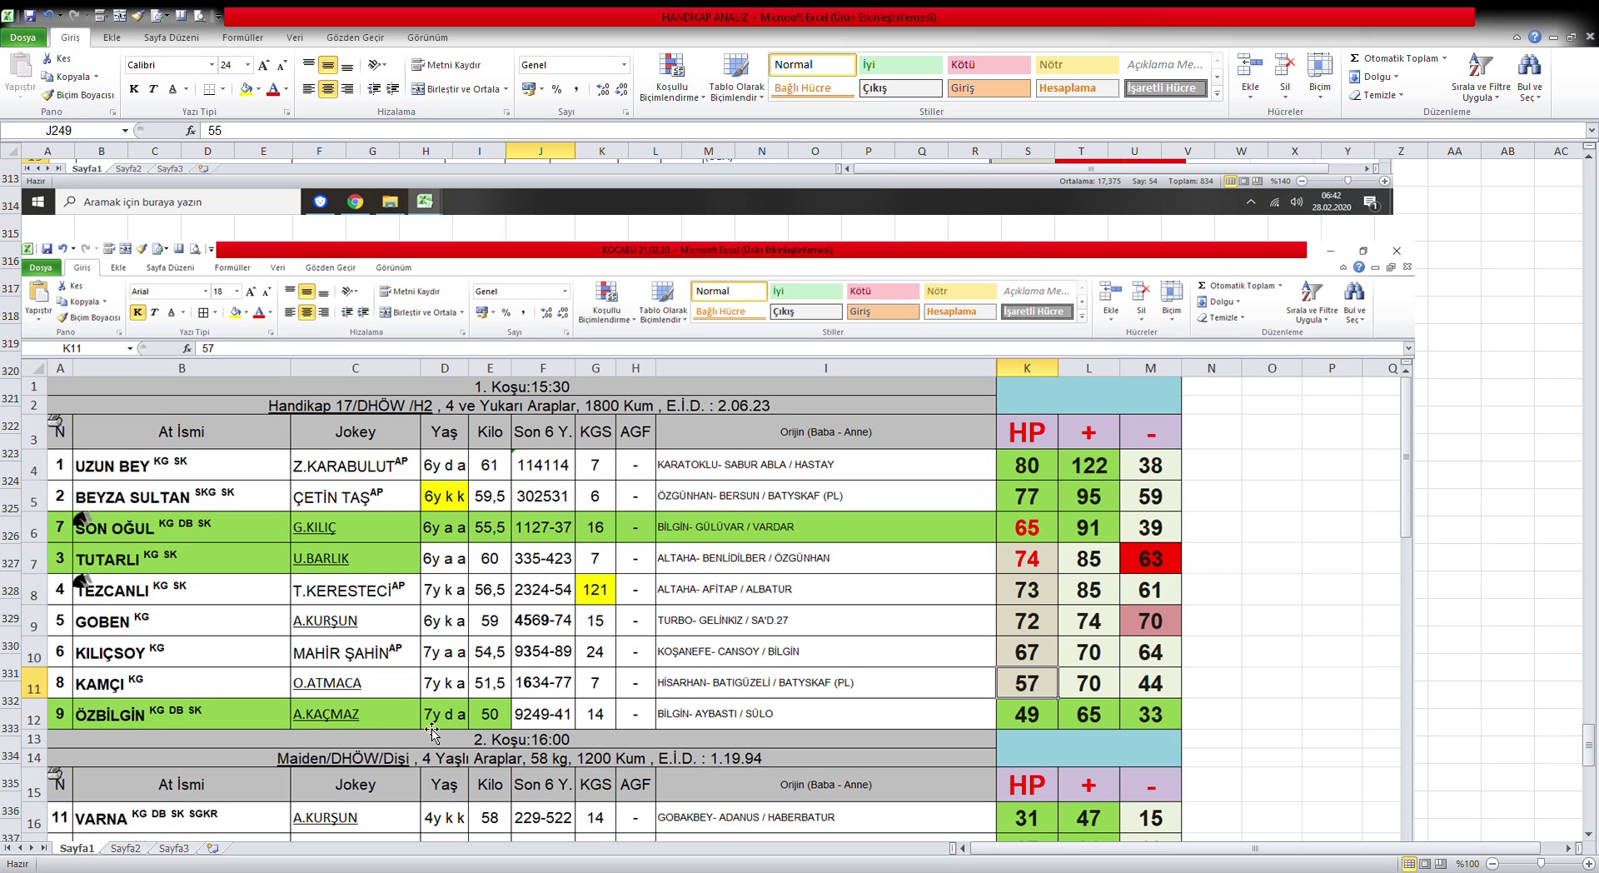
{"action": "scroll", "coordinate": [457, 733], "scroll_direction": "down", "scroll_amount": 2}
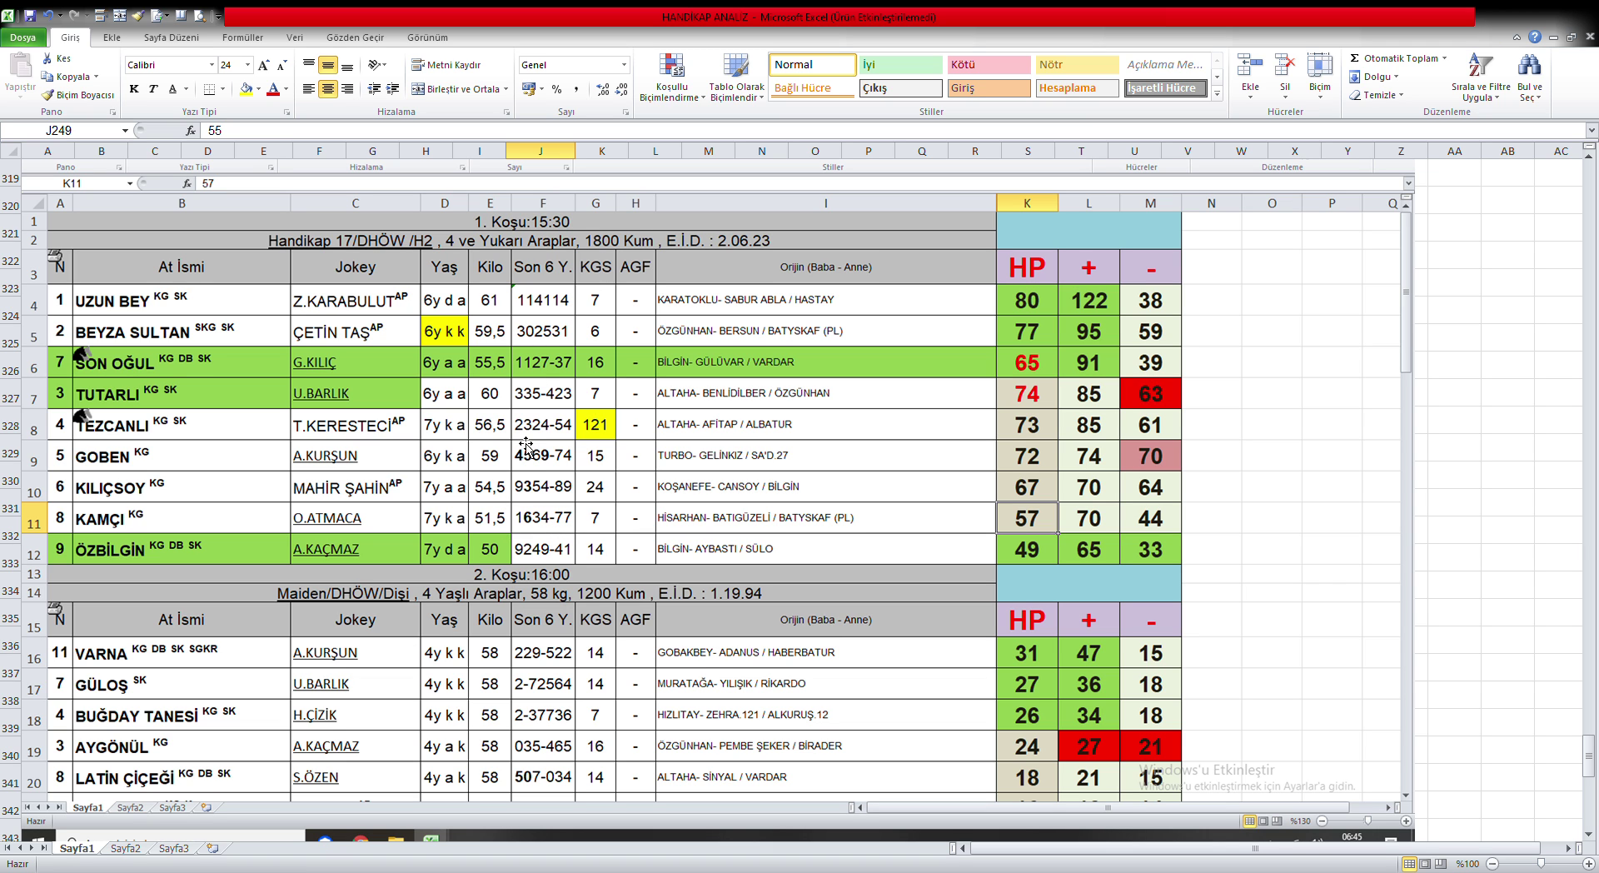
Step: Examine the weights and HP points of the ŞARTLI 5/DHÖW race in the last pasted race card
{"action": "scroll", "coordinate": [507, 547], "scroll_direction": "down", "scroll_amount": 1}
{"action": "scroll", "coordinate": [508, 547], "scroll_direction": "down", "scroll_amount": 2}
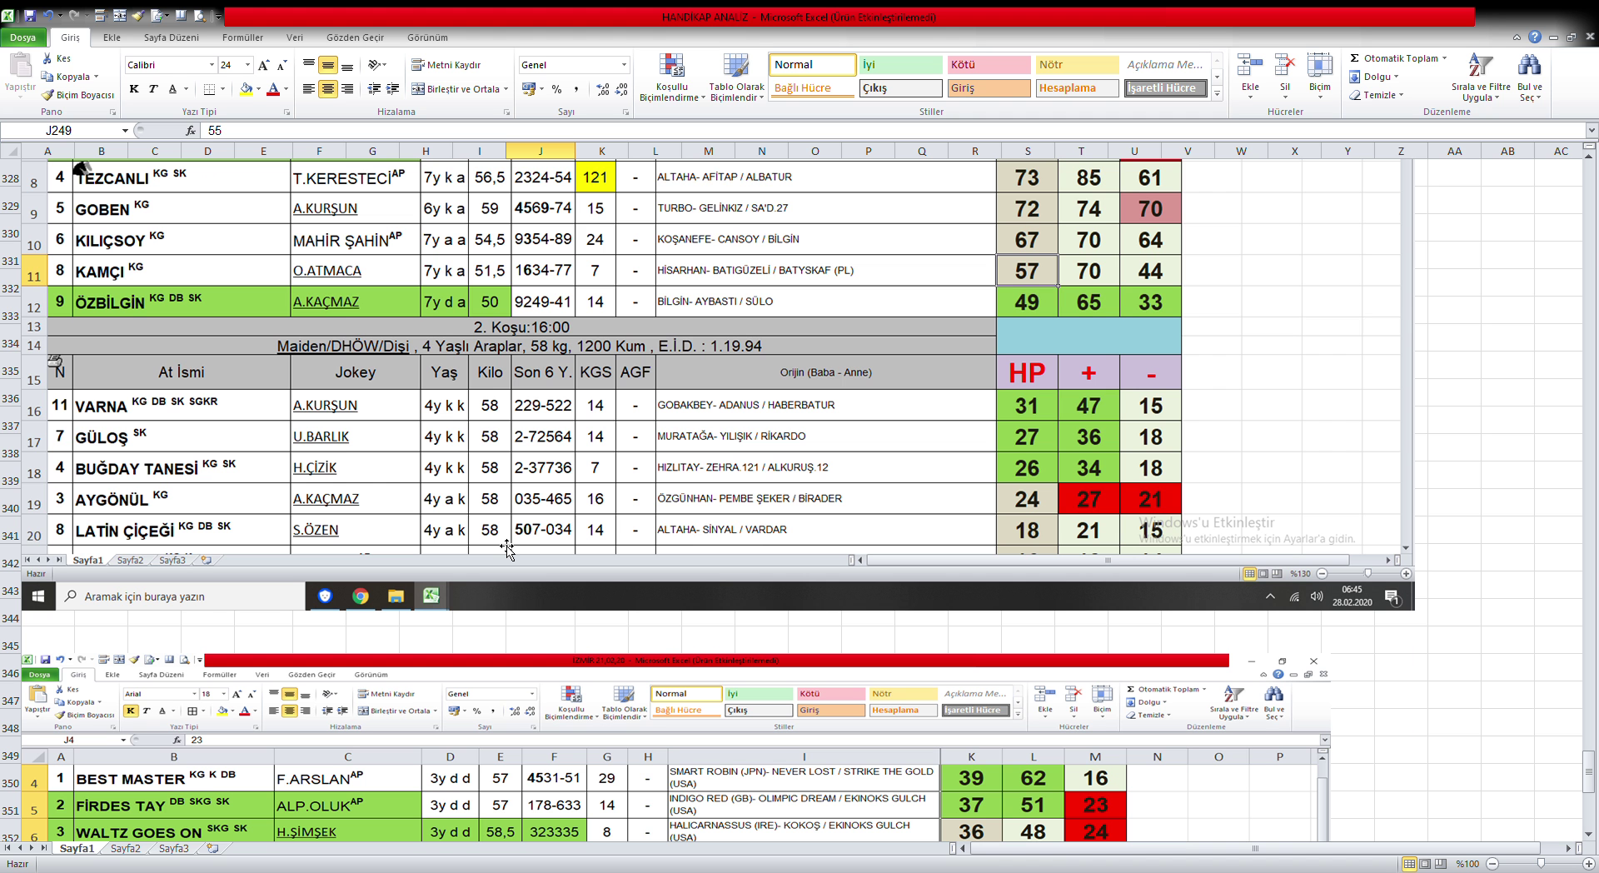
{"action": "scroll", "coordinate": [507, 547], "scroll_direction": "down", "scroll_amount": 5}
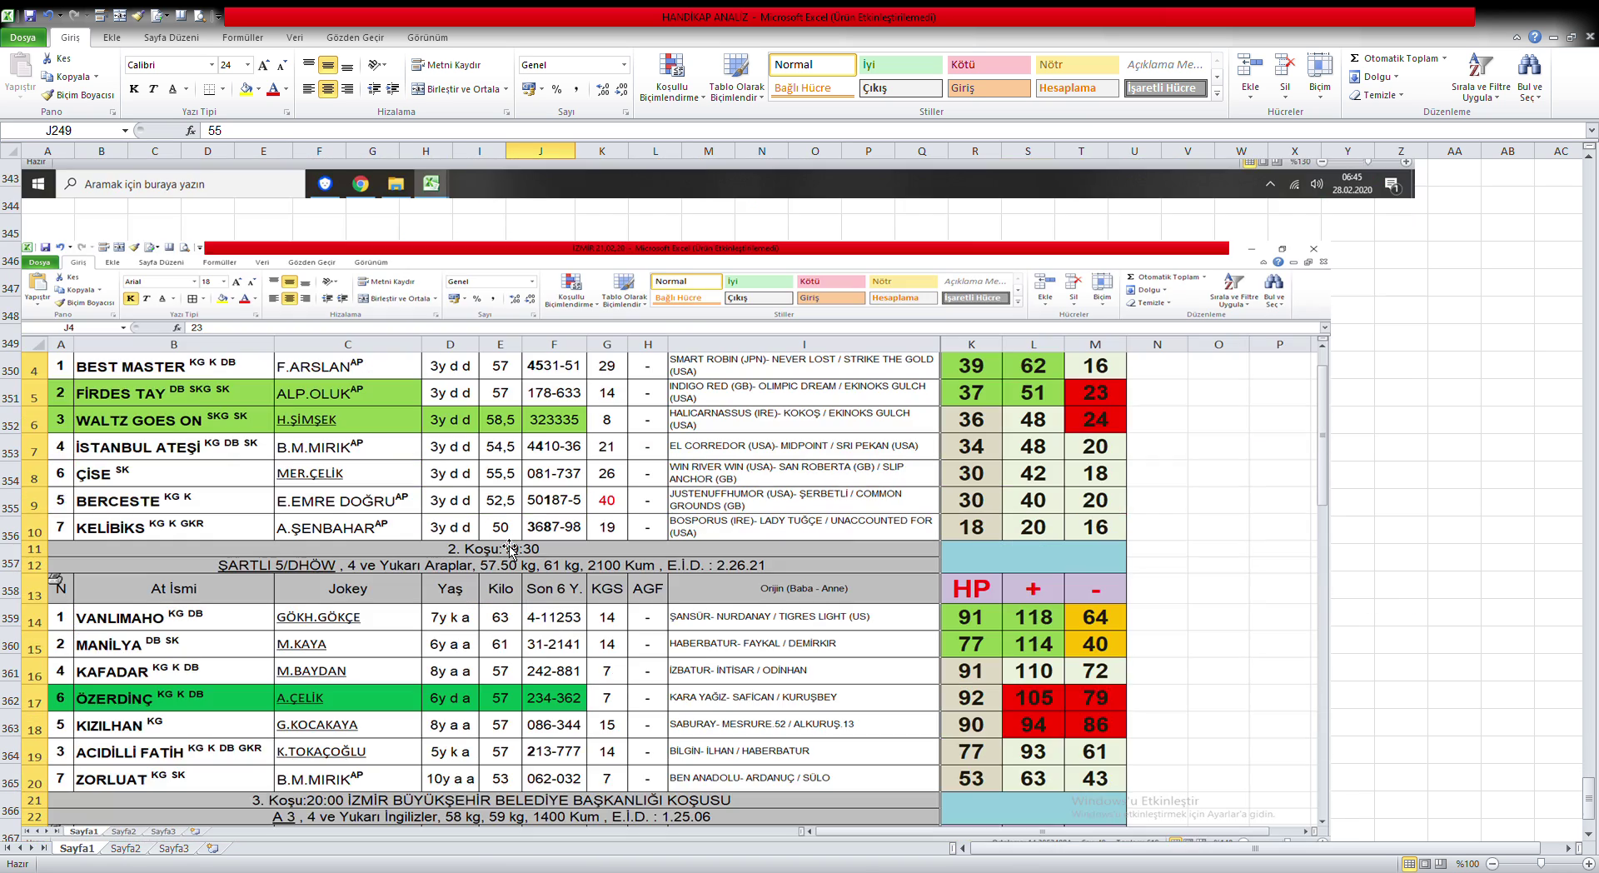
{"action": "scroll", "coordinate": [510, 550], "scroll_direction": "down", "scroll_amount": 1}
{"action": "scroll", "coordinate": [509, 550], "scroll_direction": "up", "scroll_amount": 1}
{"action": "scroll", "coordinate": [563, 626], "scroll_direction": "down", "scroll_amount": 2}
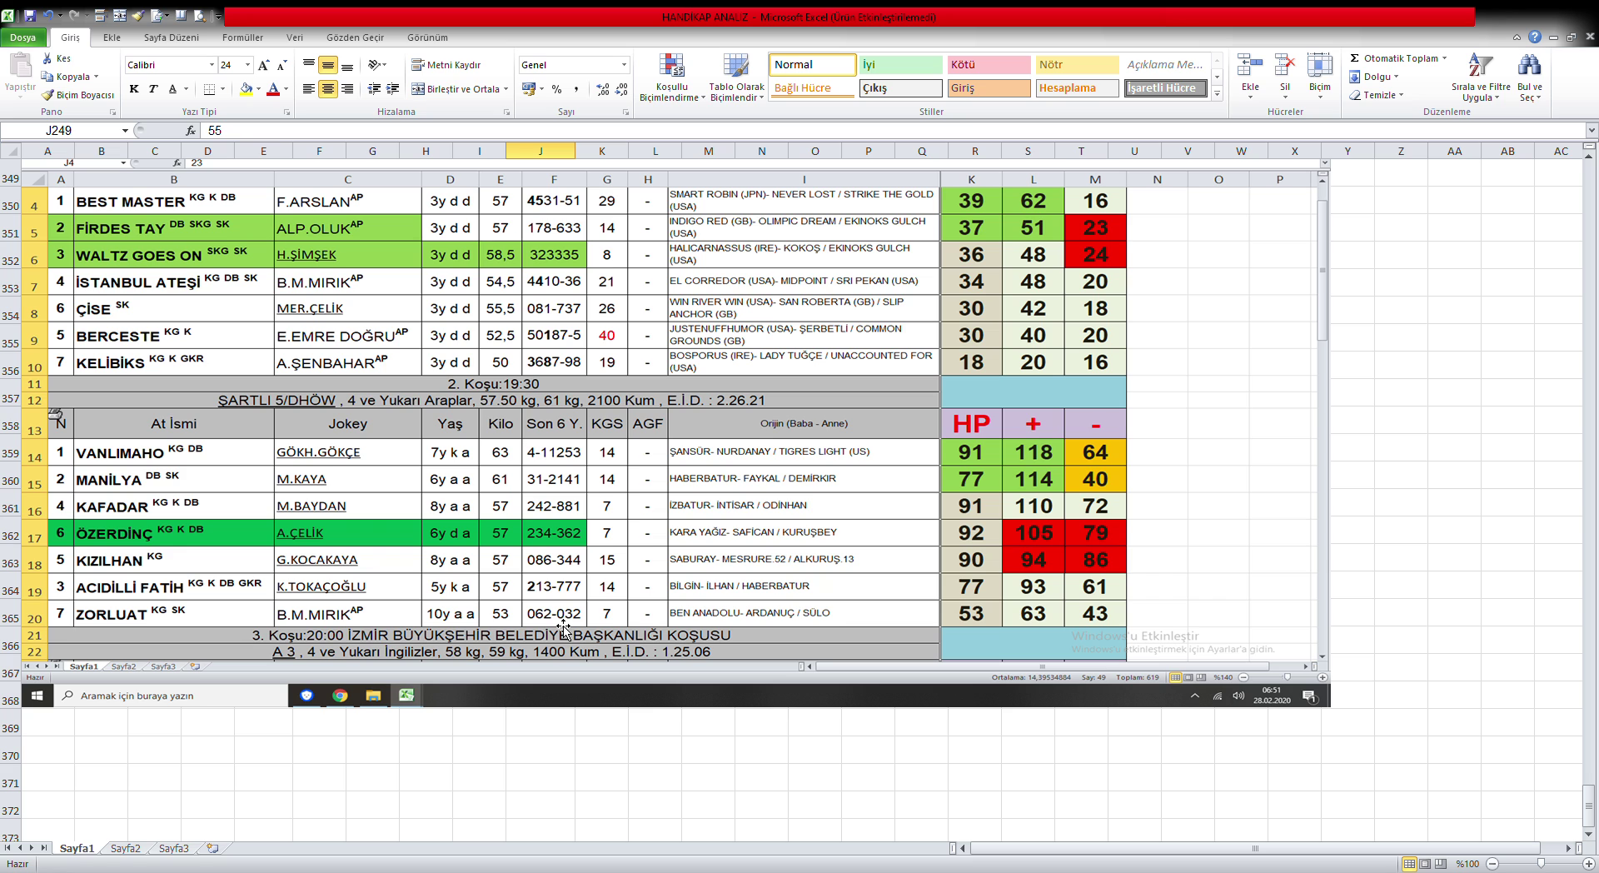
{"action": "scroll", "coordinate": [564, 629], "scroll_direction": "up", "scroll_amount": 1}
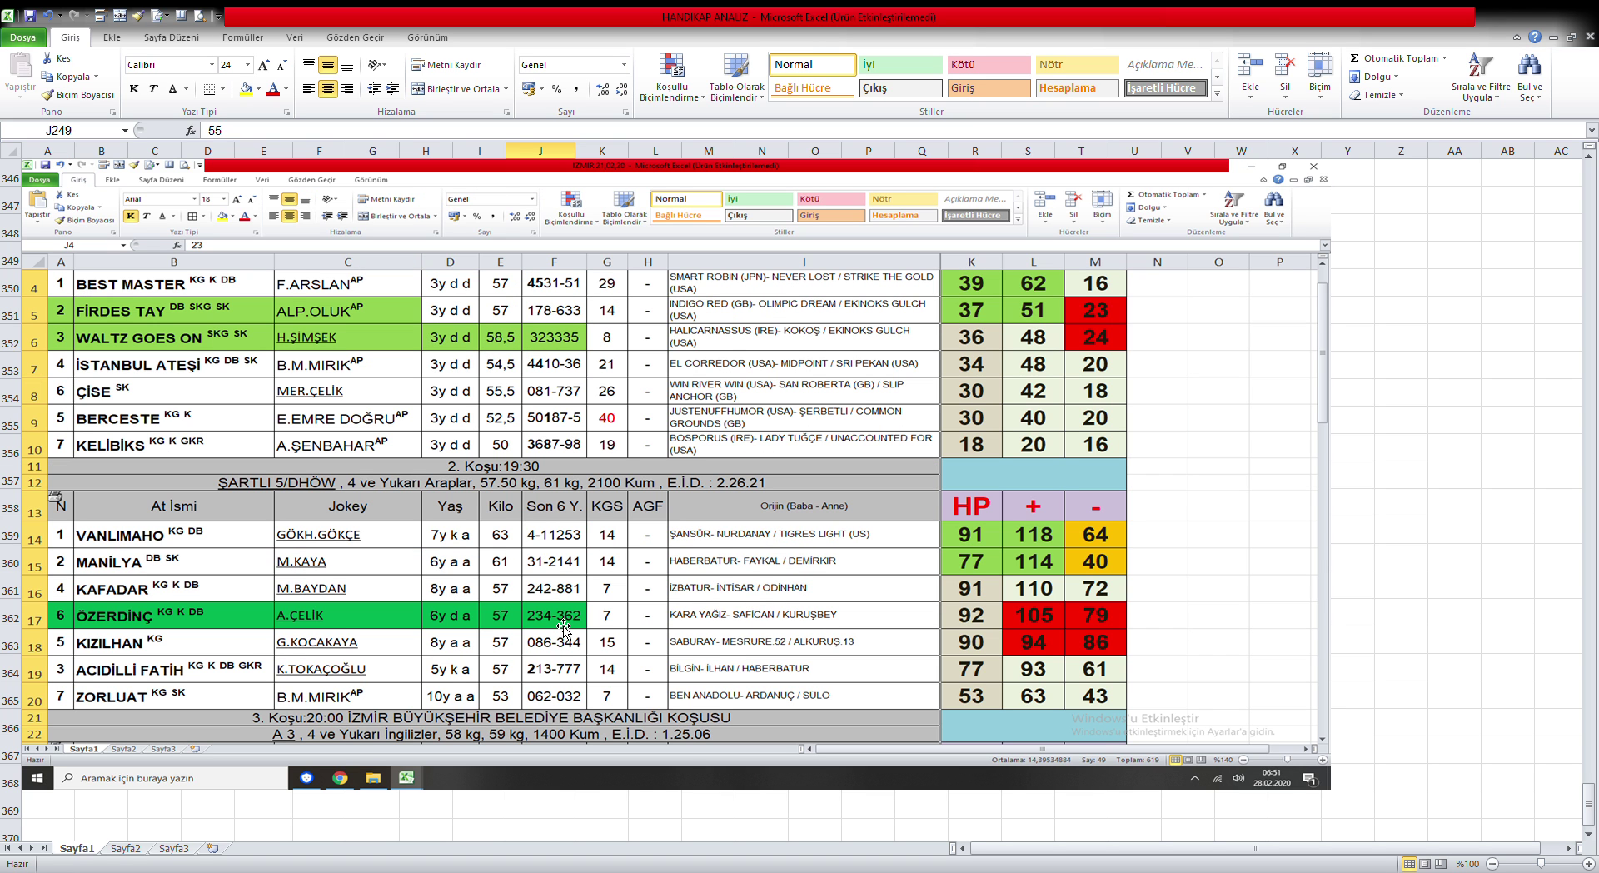